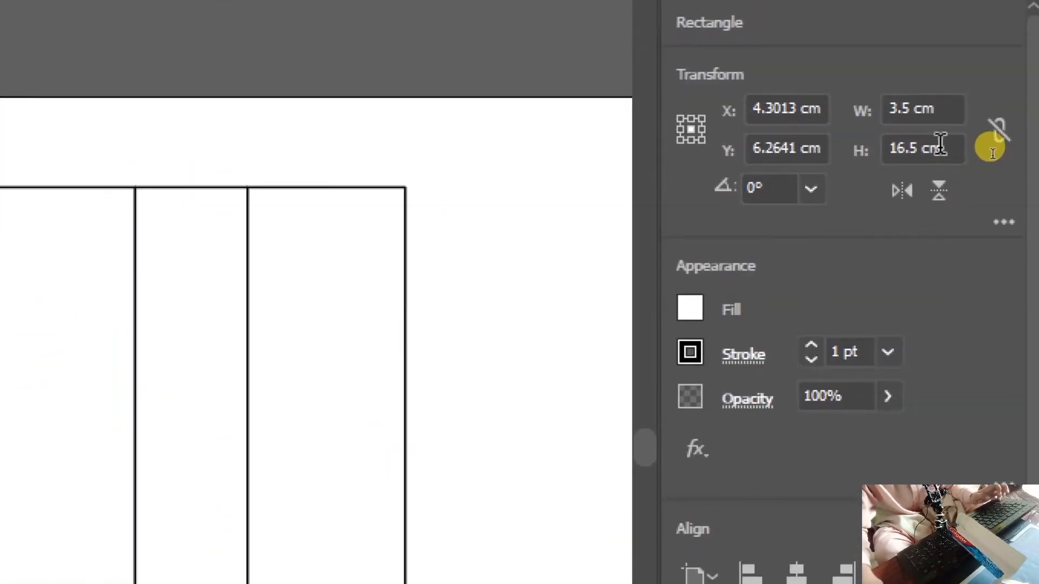
- Set the height of the selected 3.5 cm wide rectangle to 2.5 cm
click(992, 154)
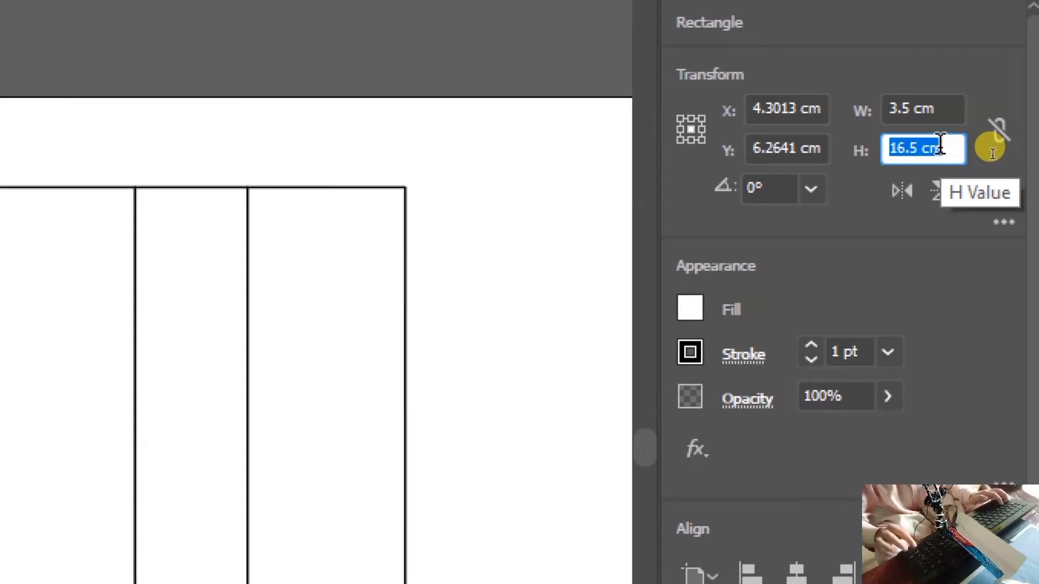
text(2)
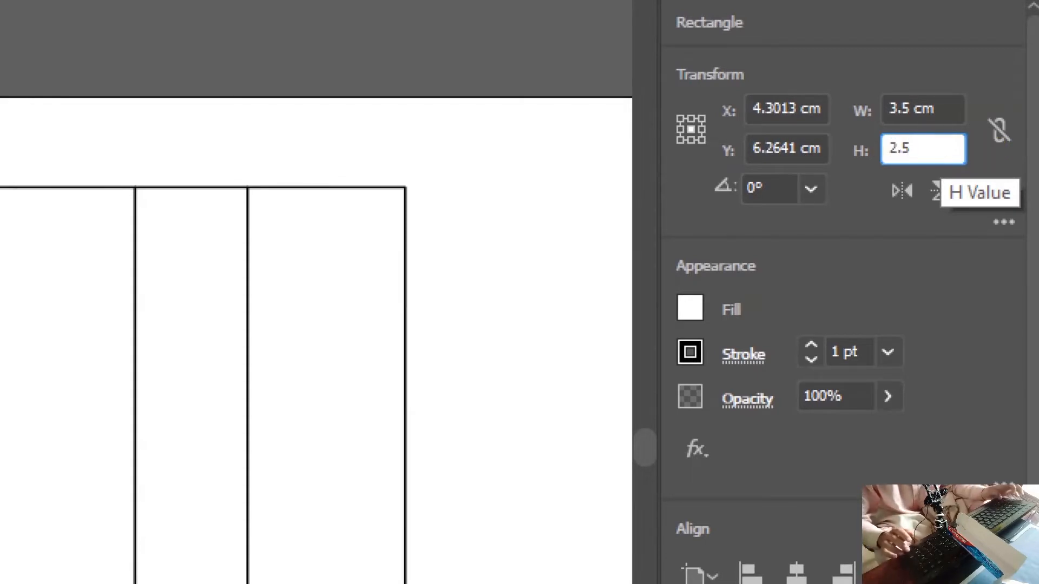
text(.5)
key(Return)
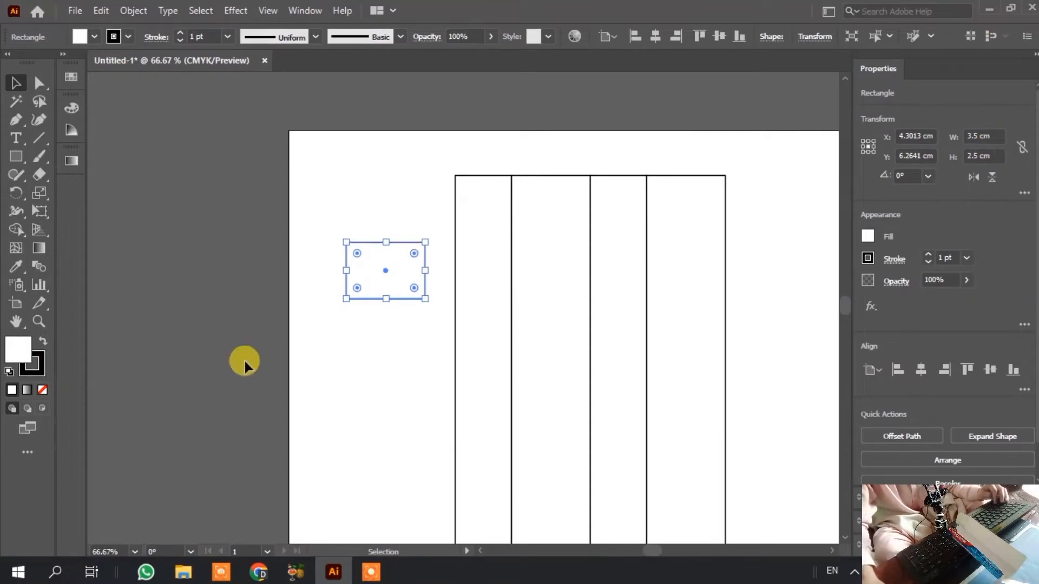
click(392, 337)
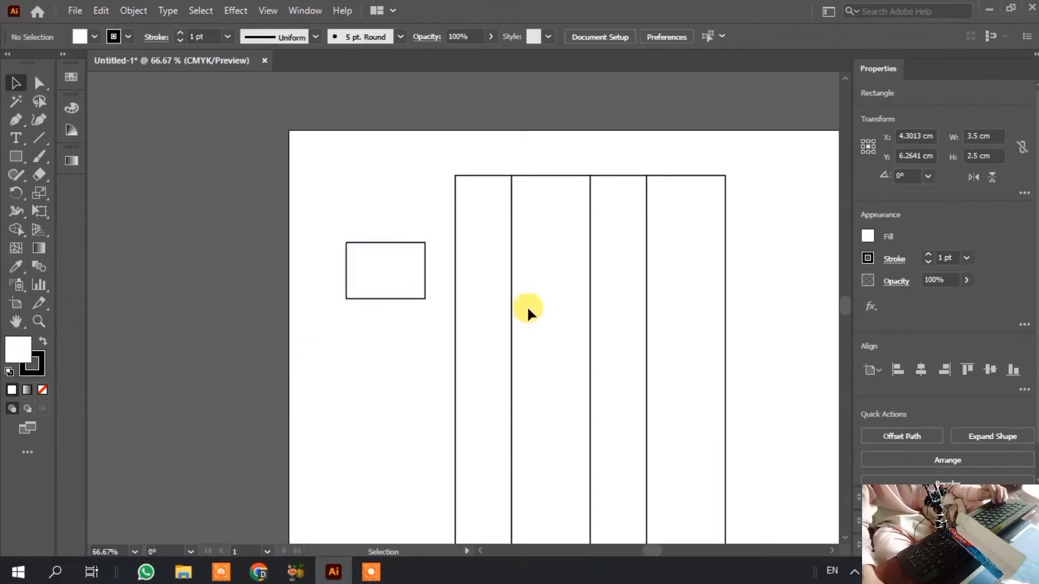
- Move the 3.5 × 2.5 cm rectangle onto the top edge of the second panel, aligned with that panel's sides
click(394, 279)
drag(397, 278, 588, 143)
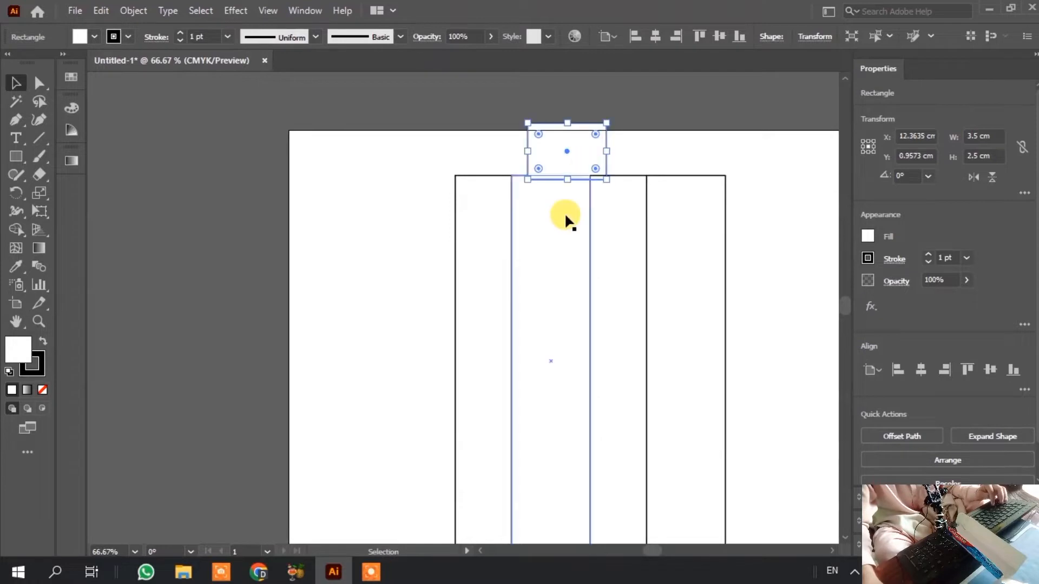
scroll(563, 215, up, 3)
scroll(487, 240, down, 2)
scroll(486, 246, up, 2)
drag(510, 116, 458, 138)
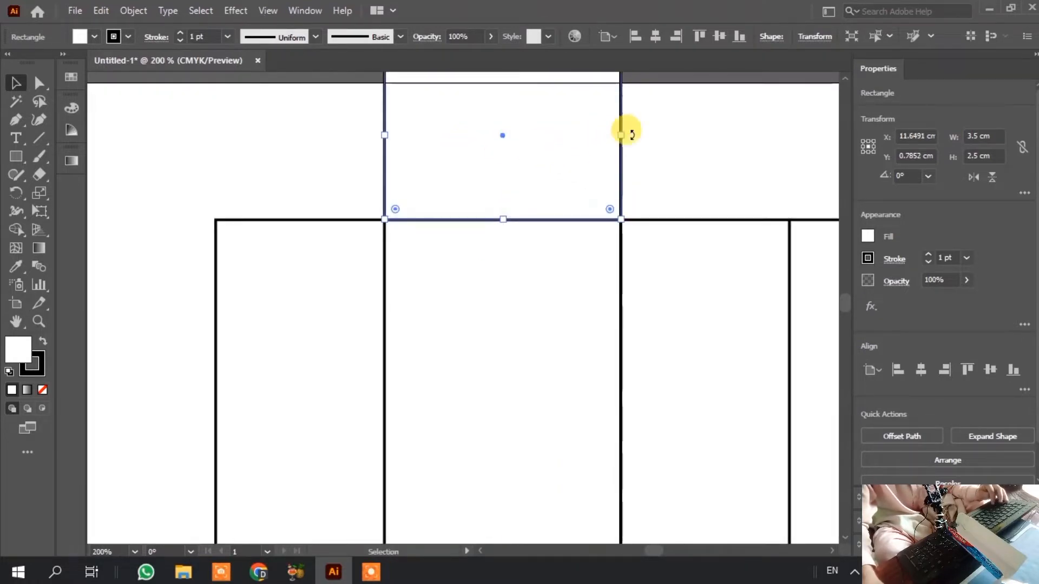
click(673, 173)
- Extend the artboard's top edge above the new flap, making the artboard about 23.55 cm high
scroll(644, 195, down, 4)
scroll(654, 122, up, 1)
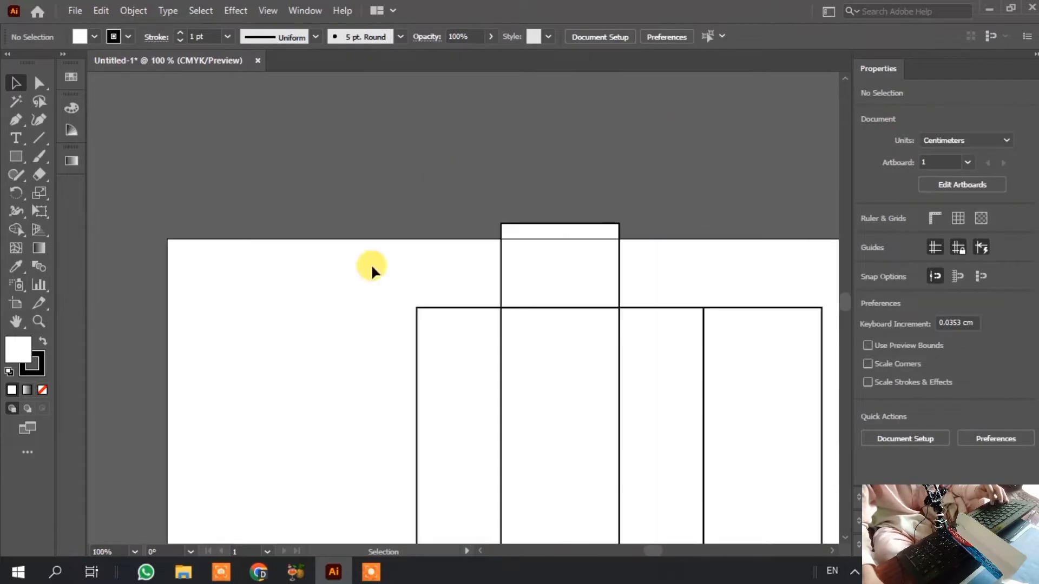
click(14, 308)
drag(672, 238, 669, 154)
click(15, 84)
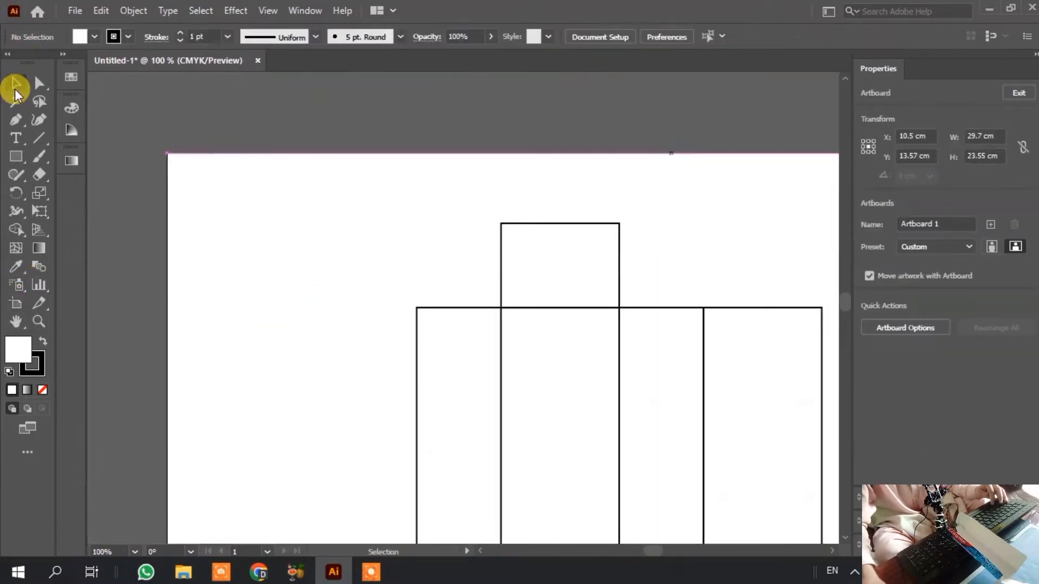
- Draw a rectangle about 1.78 cm square beside the first panel and set its width to 2.5 cm
scroll(336, 141, down, 1)
scroll(373, 192, up, 2)
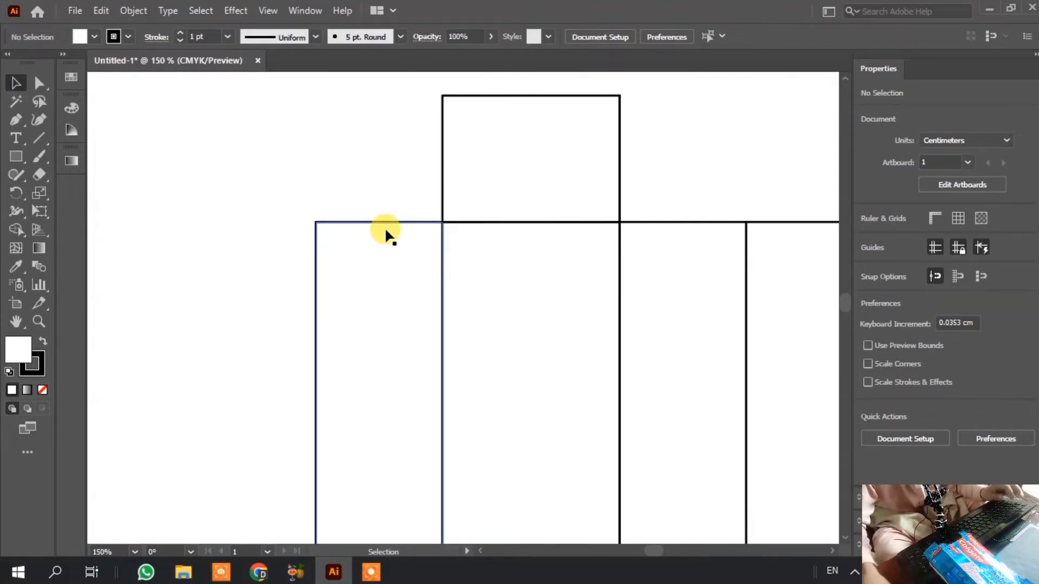
click(24, 158)
drag(178, 189, 269, 279)
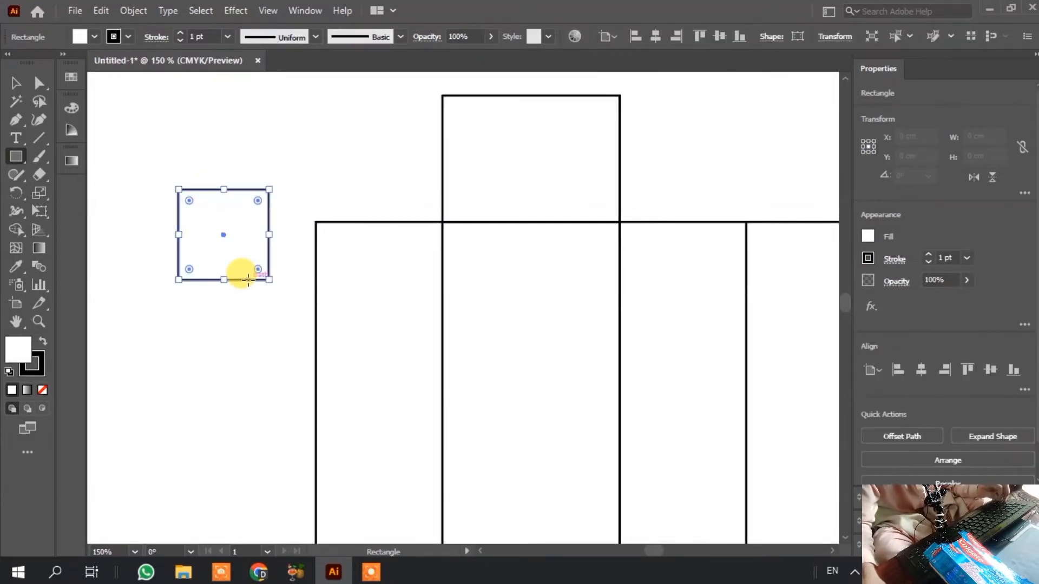
click(13, 82)
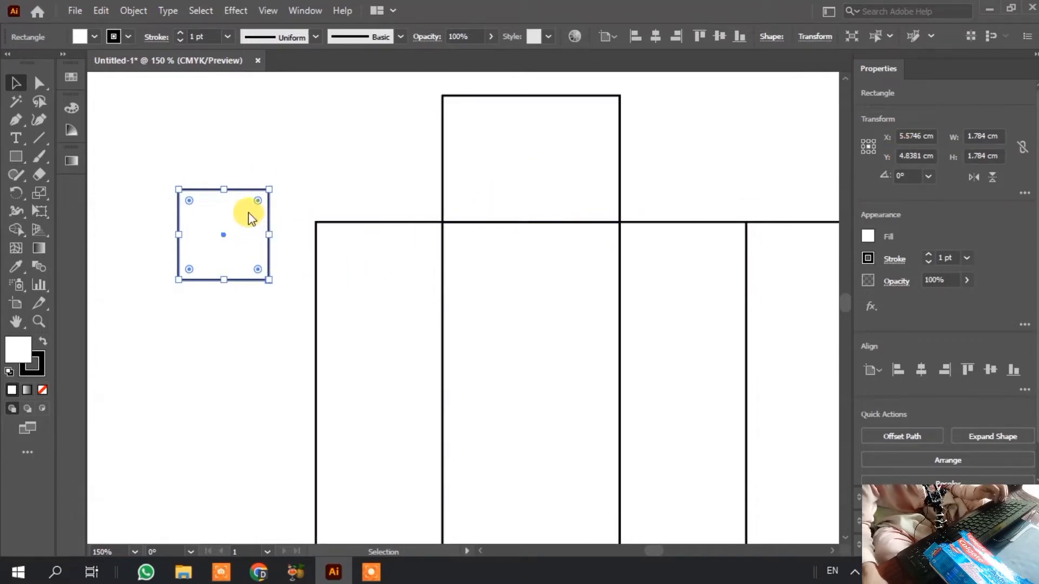
drag(238, 191, 387, 285)
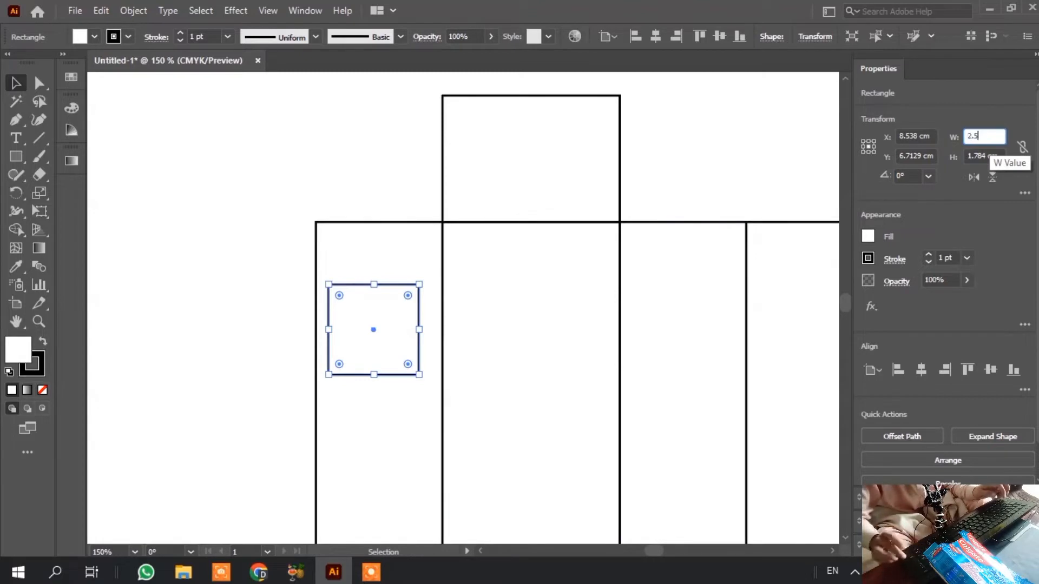
key(Return)
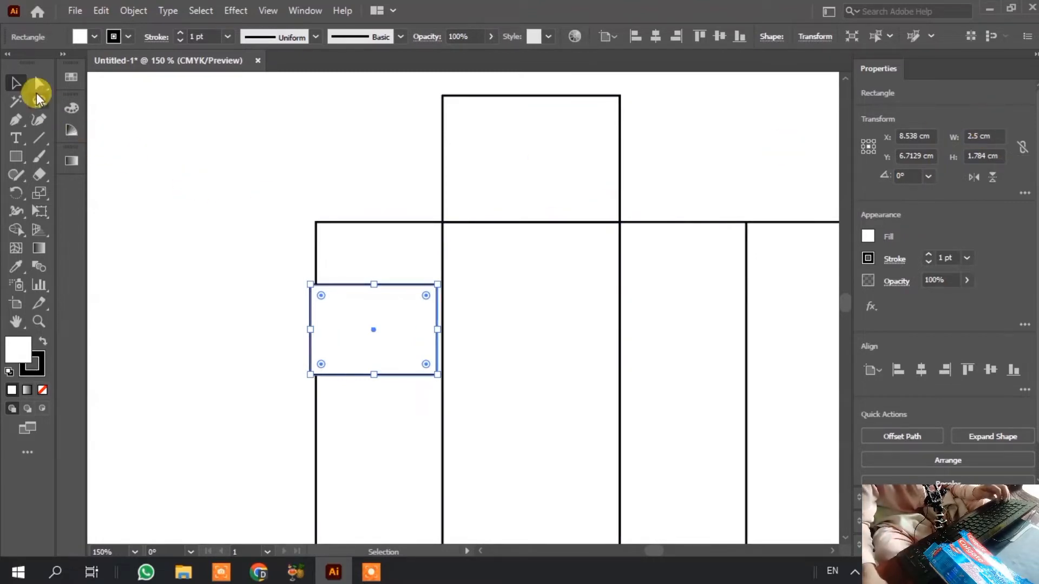
- Place the 2.5 cm wide rectangle on the first panel's top edge, set its height to 1.75 cm and realign it
drag(362, 357, 366, 211)
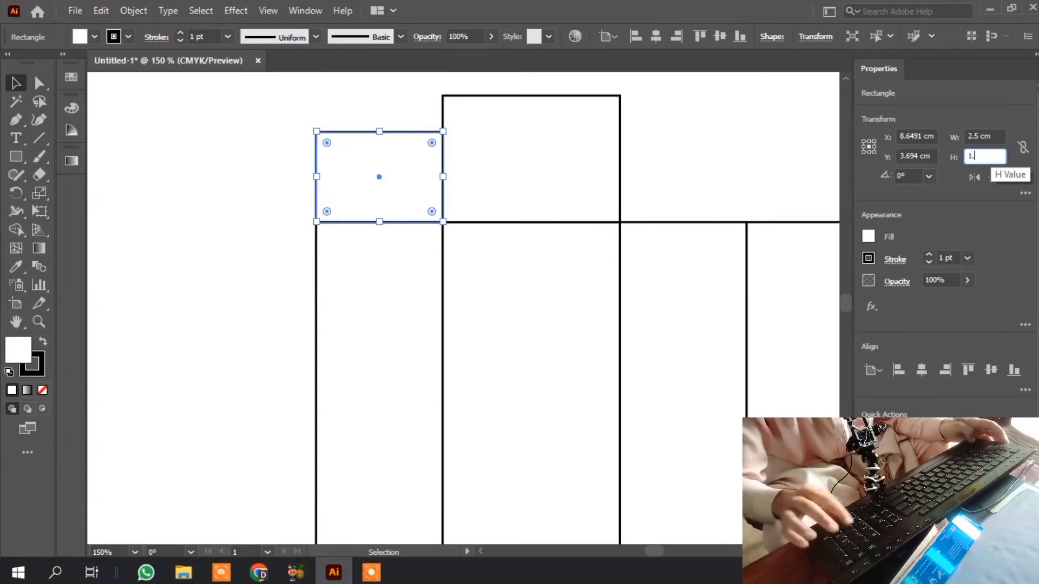
key(Return)
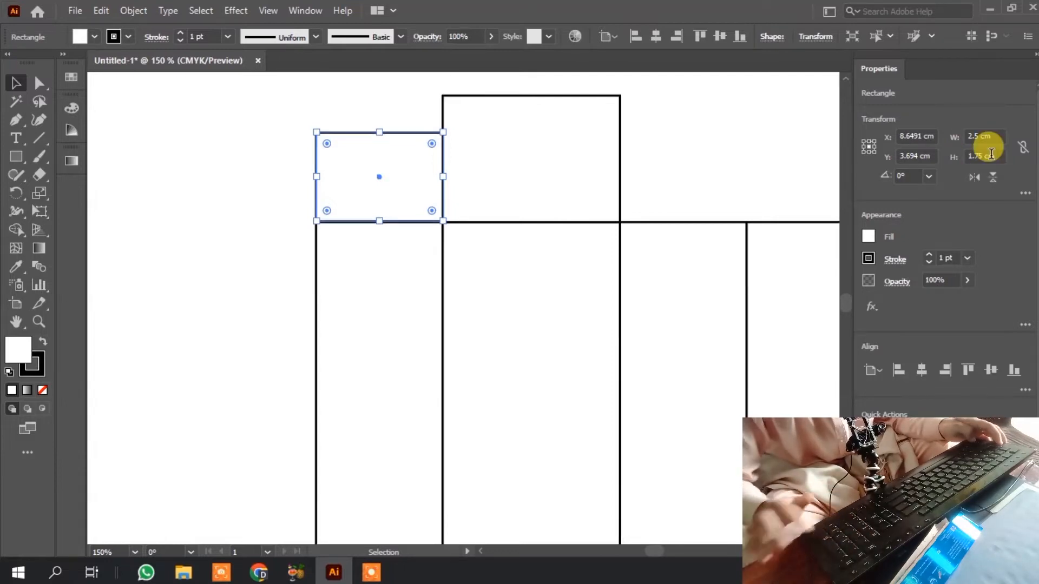
click(163, 254)
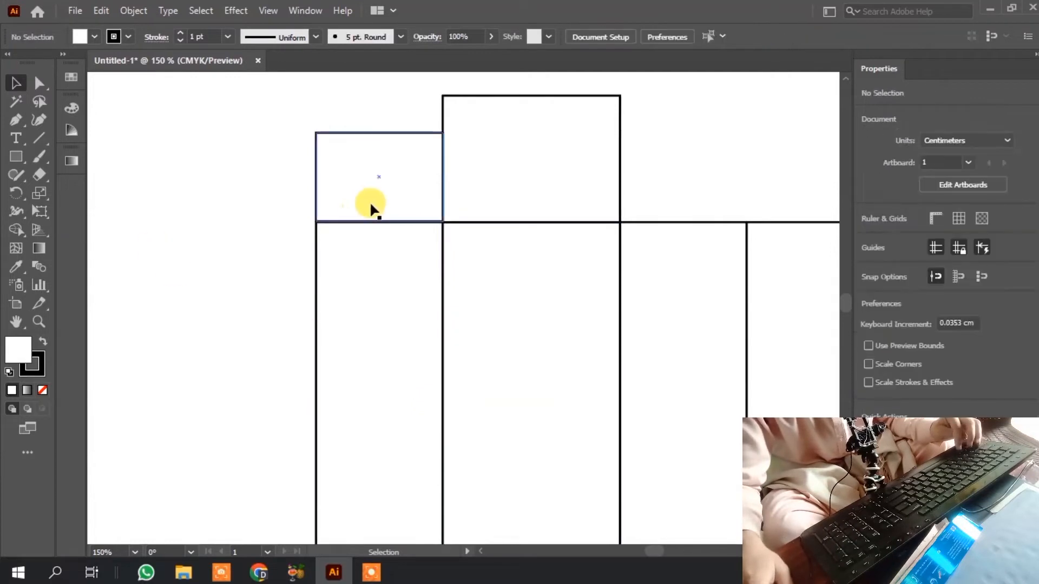
scroll(370, 198, up, 2)
drag(370, 198, 396, 187)
click(202, 268)
scroll(204, 268, down, 1)
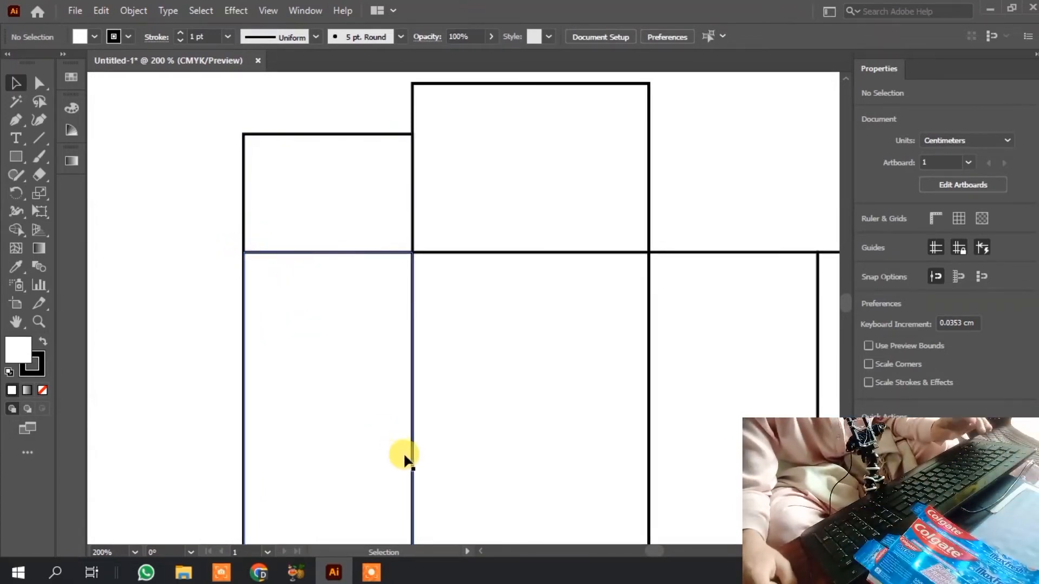
- Add two anchor points low on the side flap's left edge and pull the upper one inward about 0.35 cm
key(minus)
key(ctrl+equal)
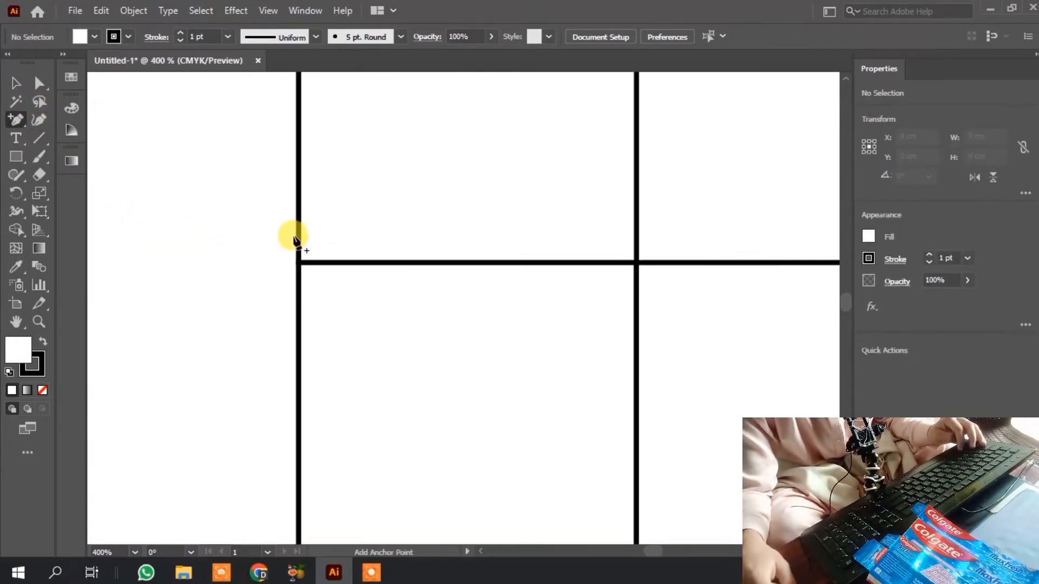
click(299, 218)
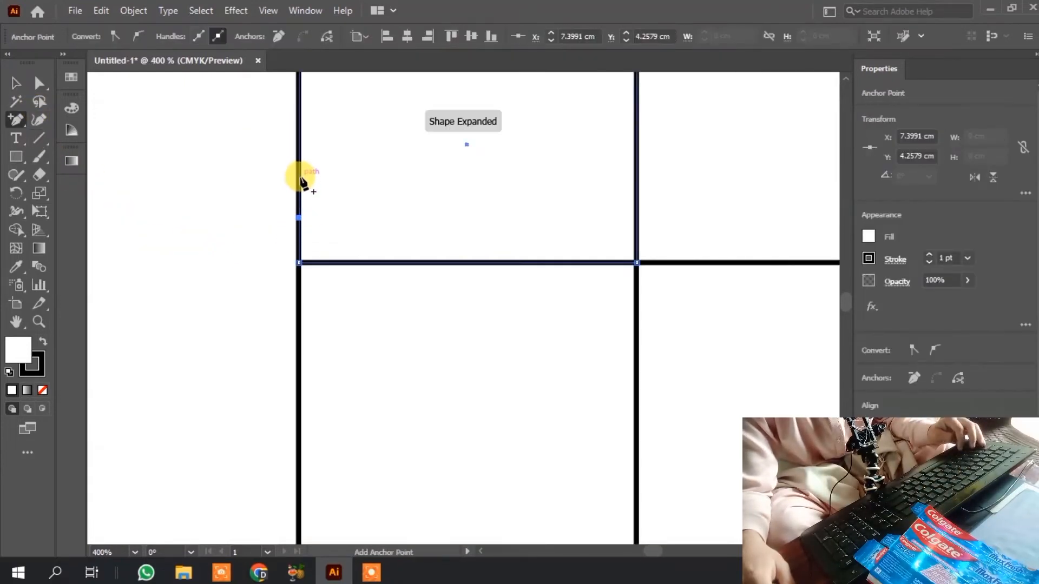
key(a)
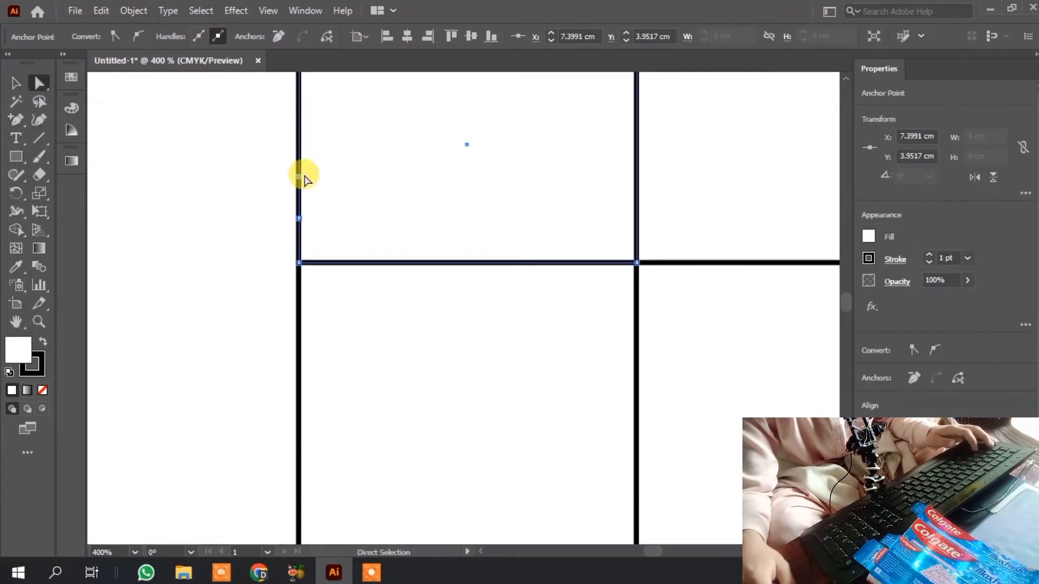
drag(299, 180, 347, 178)
- Shift the side flap's top-left corner inward along its top edge to slant the upper left side
scroll(206, 285, down, 3)
scroll(268, 197, up, 3)
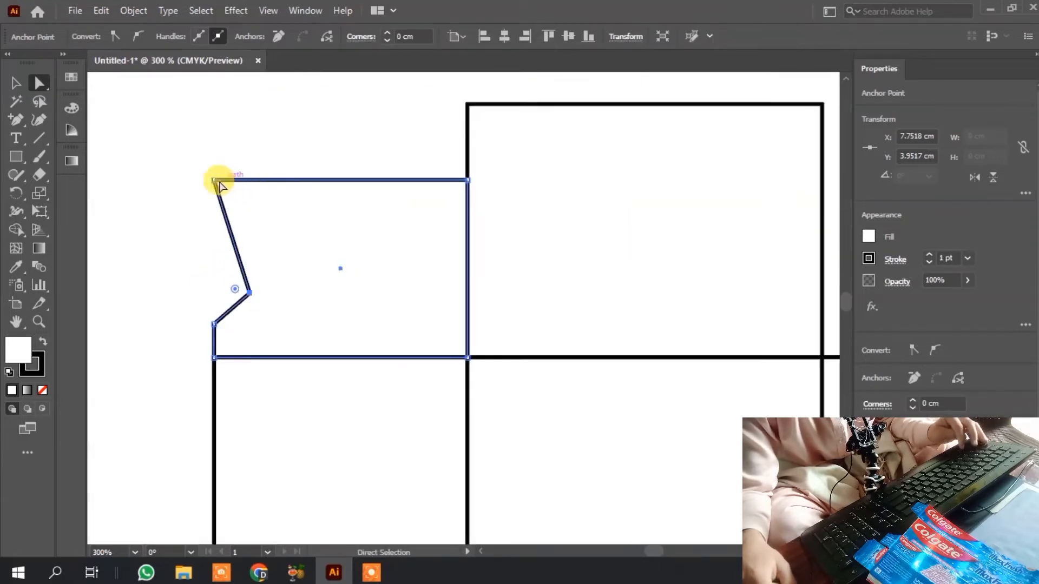
drag(215, 181, 282, 180)
click(440, 343)
scroll(463, 331, up, 3)
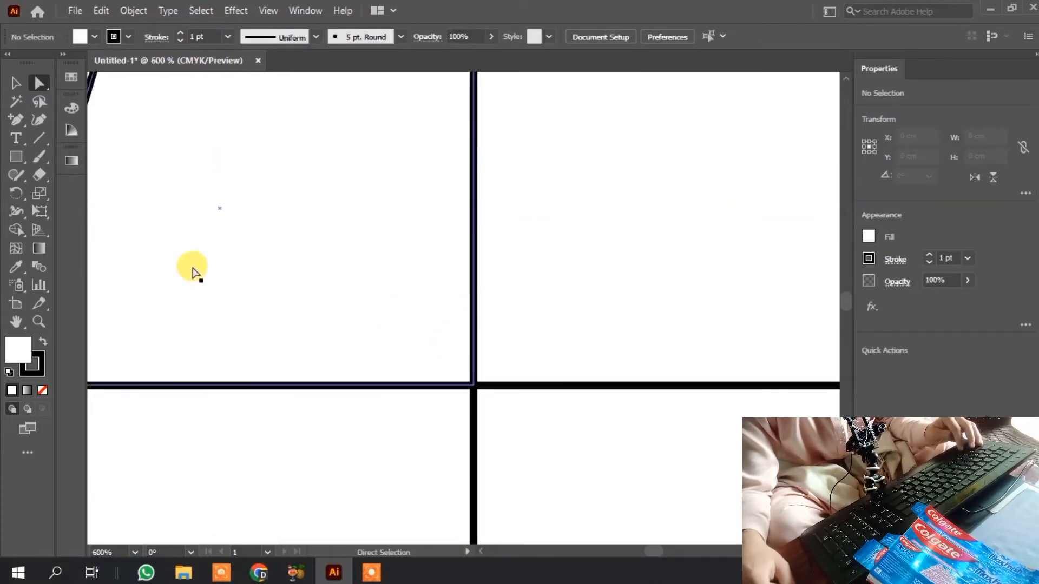
scroll(303, 295, down, 1)
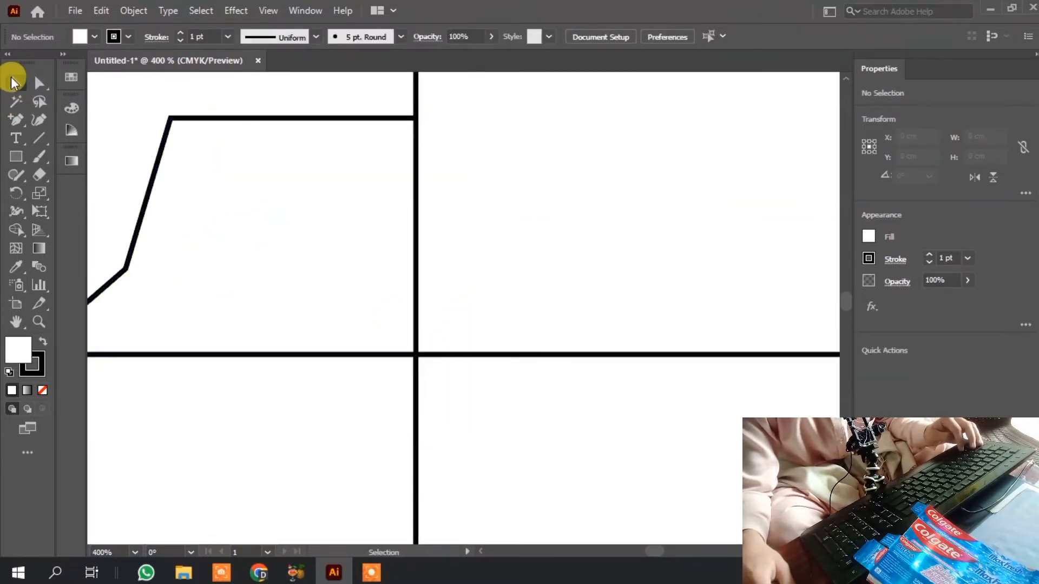
- Add an anchor point low on the side flap's right edge and pull it inward and up to X 9.4754, Y 4.033 cm
click(13, 82)
scroll(390, 281, down, 1)
click(476, 121)
key(ctrl+shift+a)
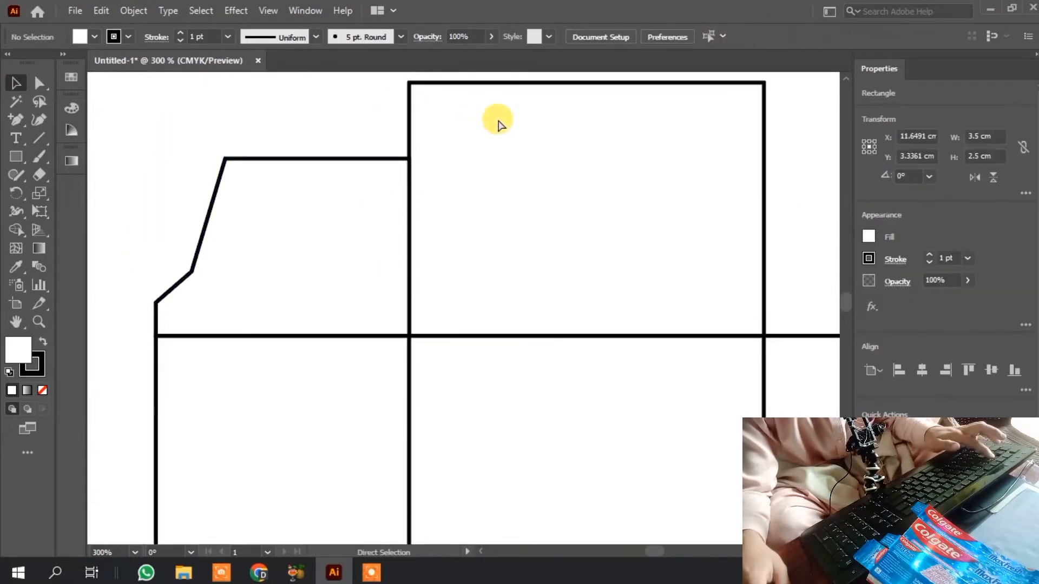
key(plus)
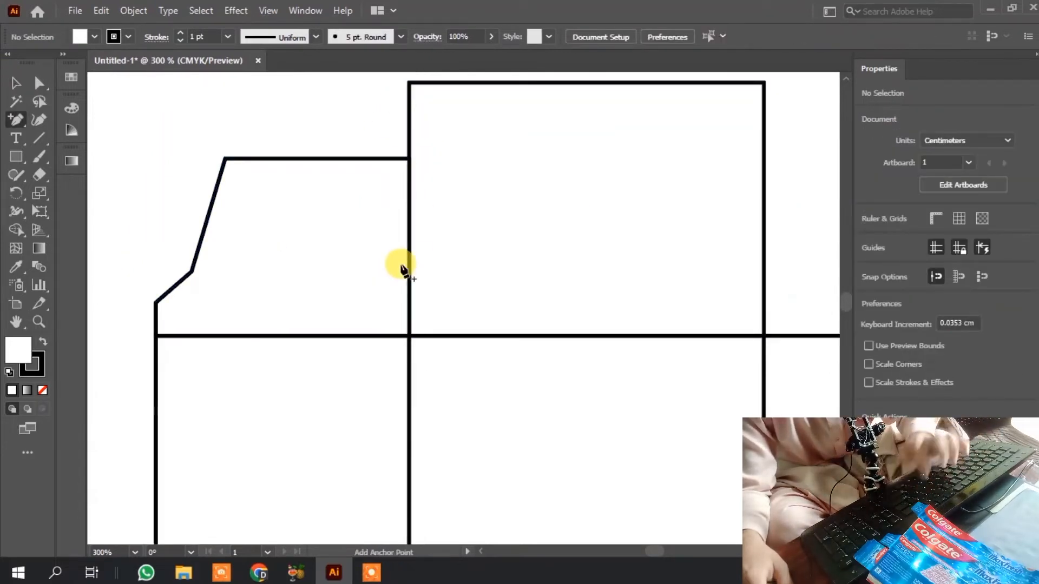
scroll(408, 280, up, 2)
key(minus)
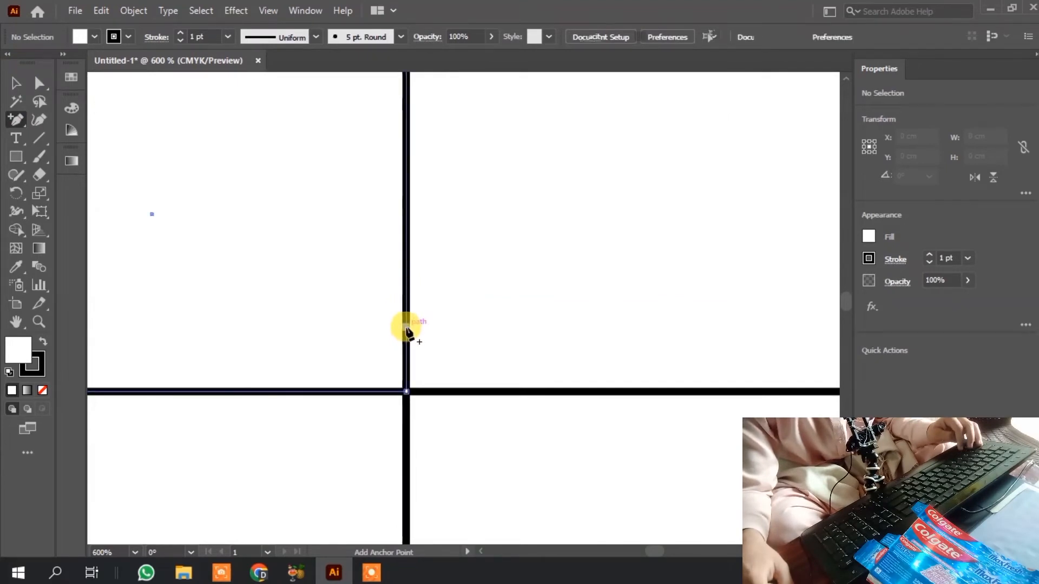
click(406, 326)
key(a)
drag(407, 328, 320, 278)
- Move the side flap's top-right corner inward about 0.4 cm so the upper right side is nearly vertical
scroll(422, 318, down, 4)
scroll(417, 301, up, 2)
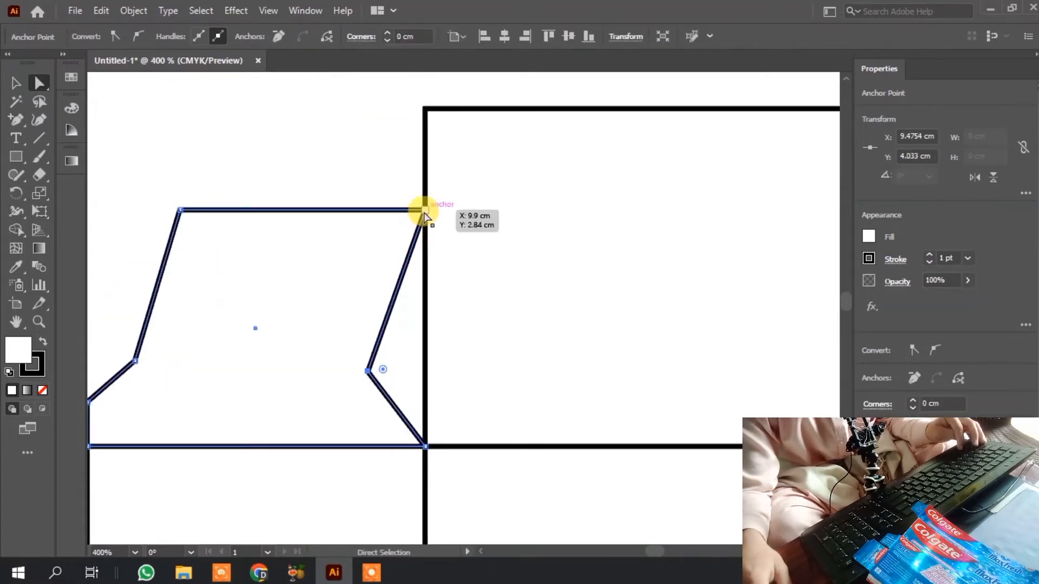
drag(424, 215, 371, 215)
click(17, 83)
click(226, 118)
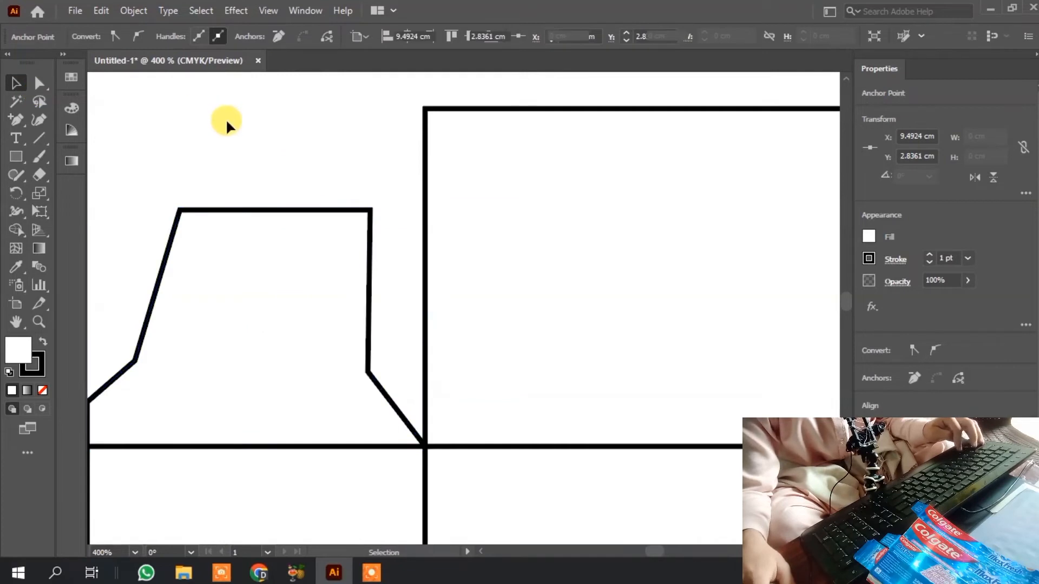
- Duplicate the 3.5 × 2.5 cm top flap directly above itself and set the copy's height to 1 cm
scroll(224, 141, down, 2)
scroll(436, 121, up, 2)
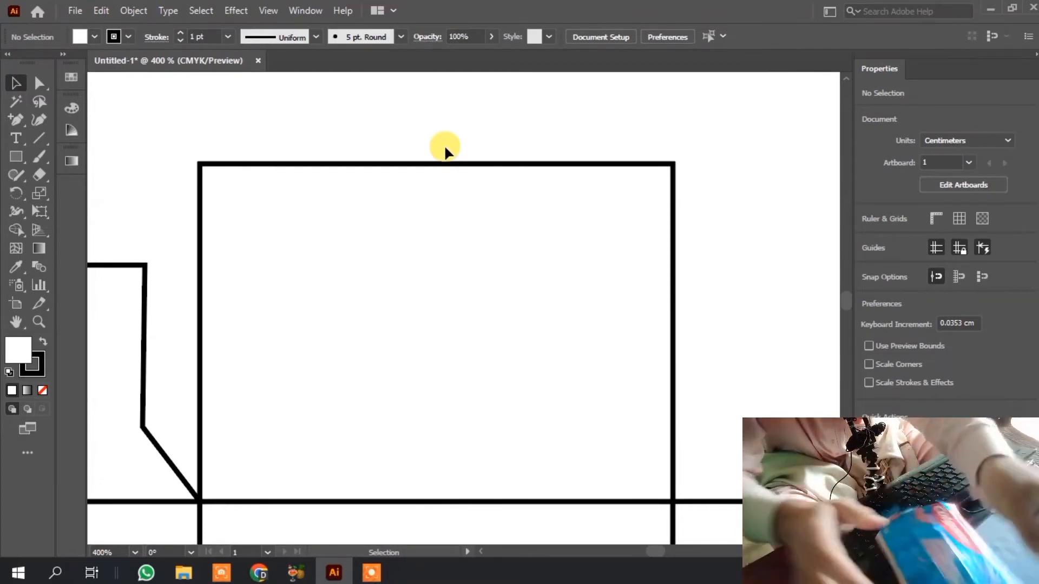
scroll(492, 336, down, 2)
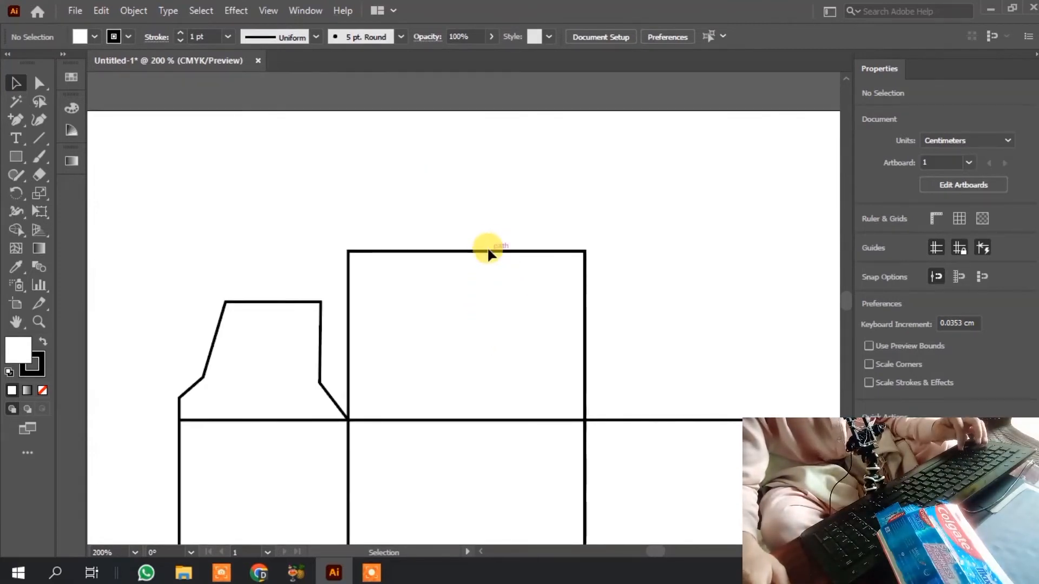
click(534, 250)
drag(487, 327, 464, 151)
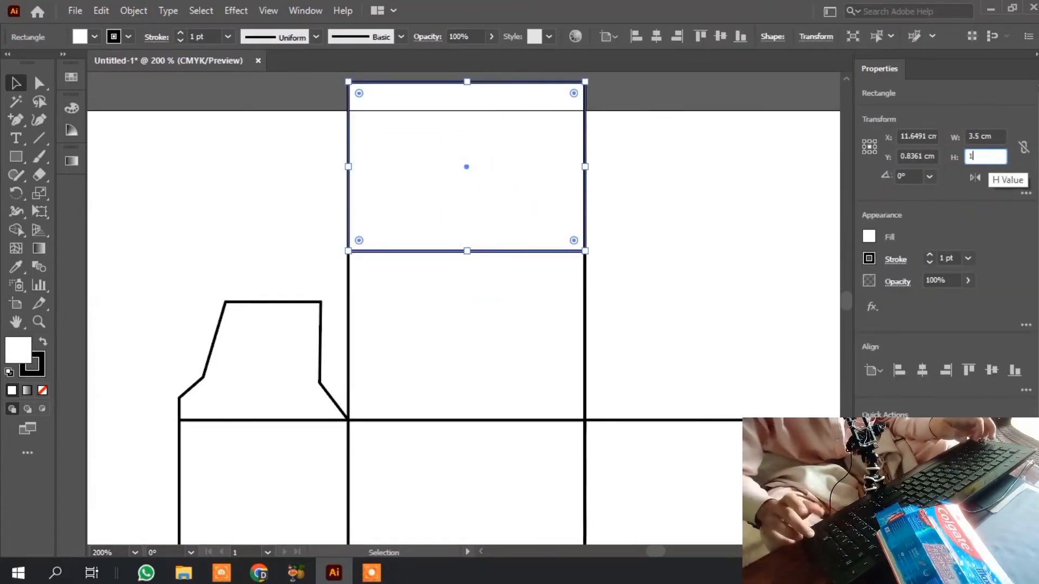
key(Return)
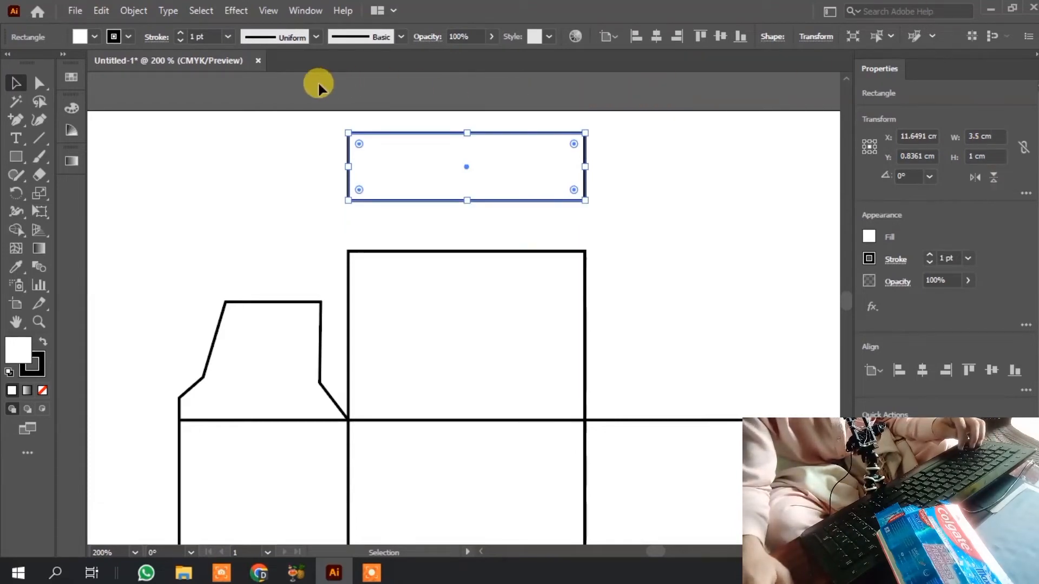
- Move the small rectangle slightly closer to the top flap and set its height to 0.75 cm
click(150, 133)
scroll(307, 187, down, 1)
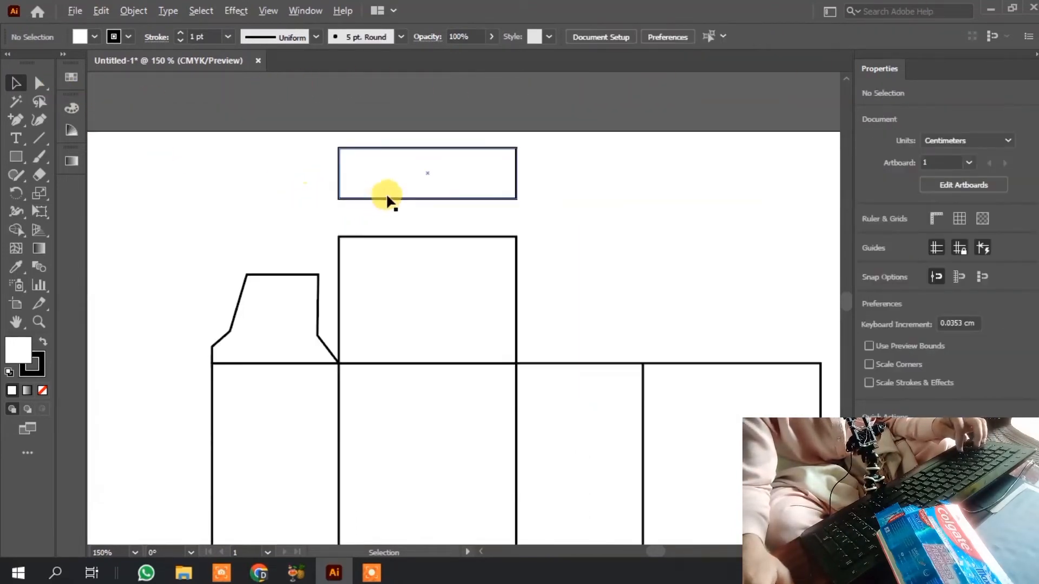
scroll(398, 177, up, 1)
mouse_move(399, 179)
mouse_down()
mouse_move(401, 213)
mouse_move(401, 192)
mouse_up()
click(980, 157)
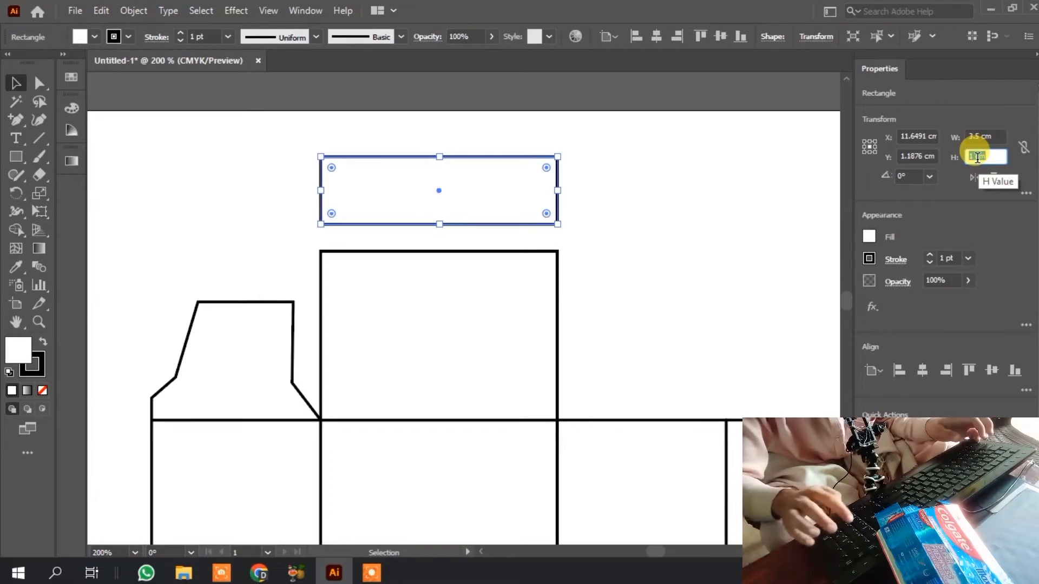
text(0.75)
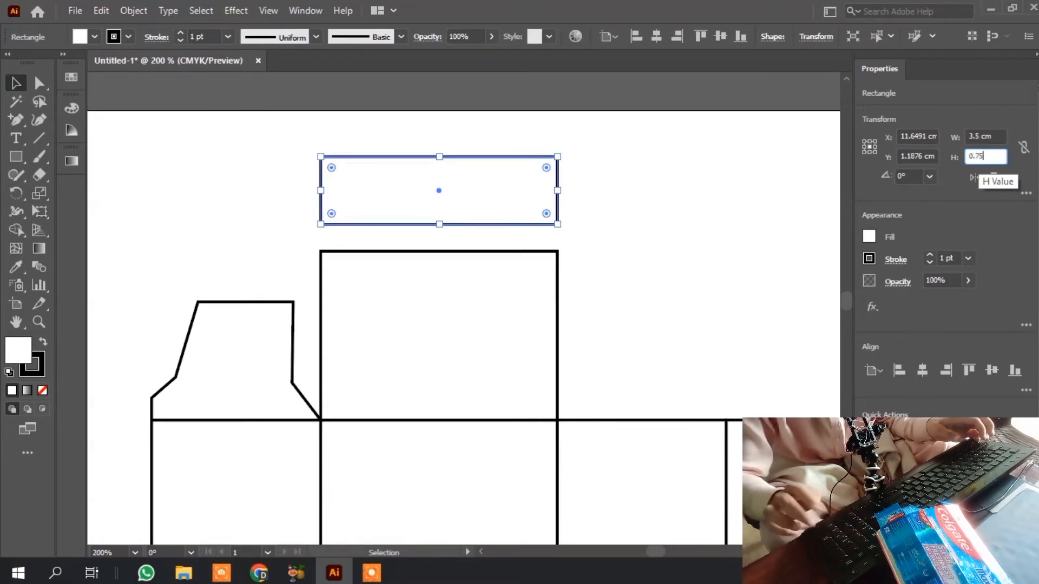
key(Return)
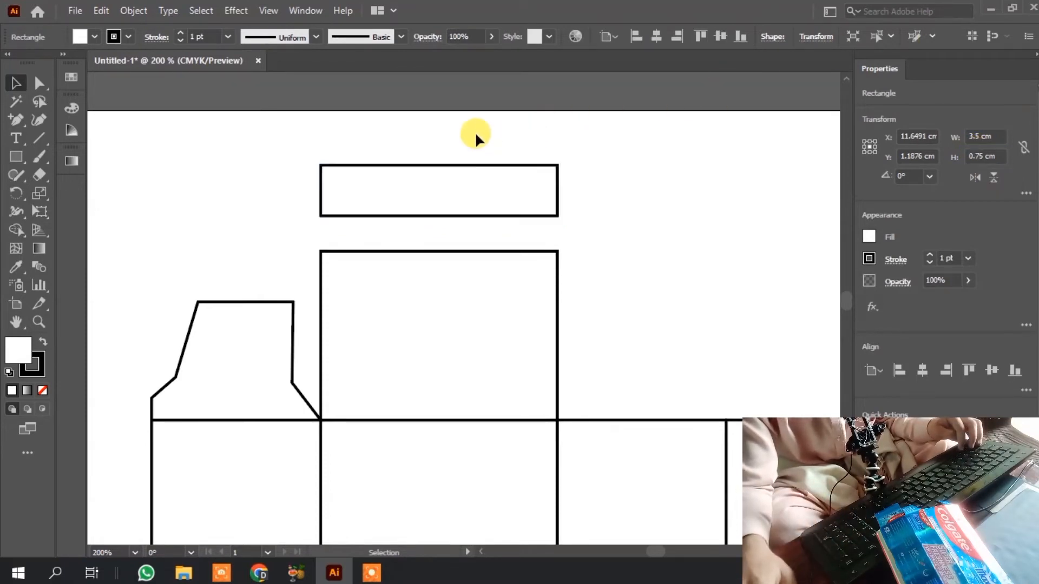
- Snap the 3.5 × 0.75 cm rectangle onto the top flap's upper edge as its tuck-in tab
click(475, 138)
scroll(434, 192, up, 2)
drag(437, 194, 437, 262)
click(438, 157)
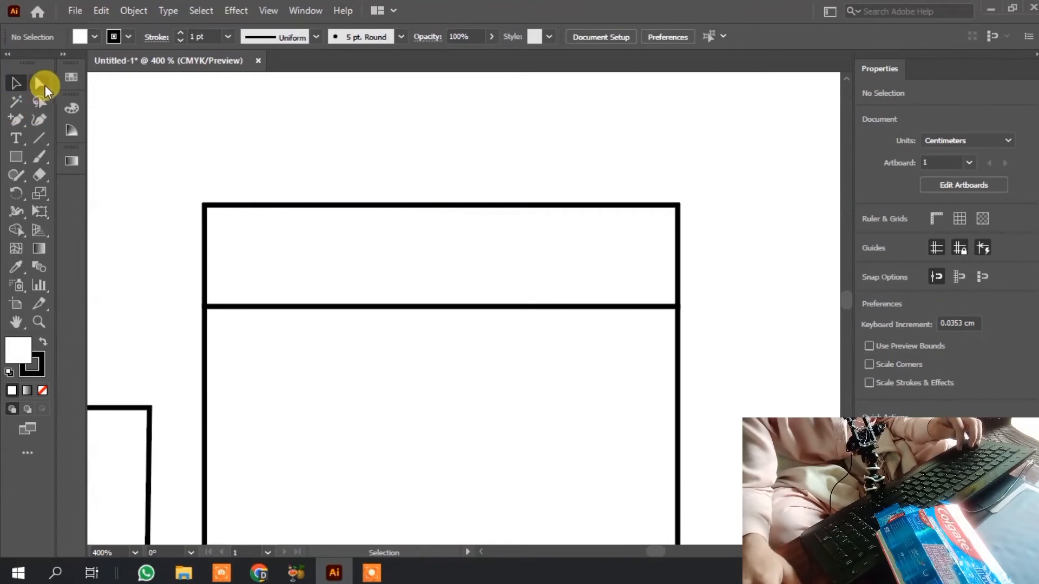
- Round only the two upper corners of the tuck-in tab above the top flap
click(46, 85)
drag(165, 153, 628, 273)
click(28, 84)
click(217, 112)
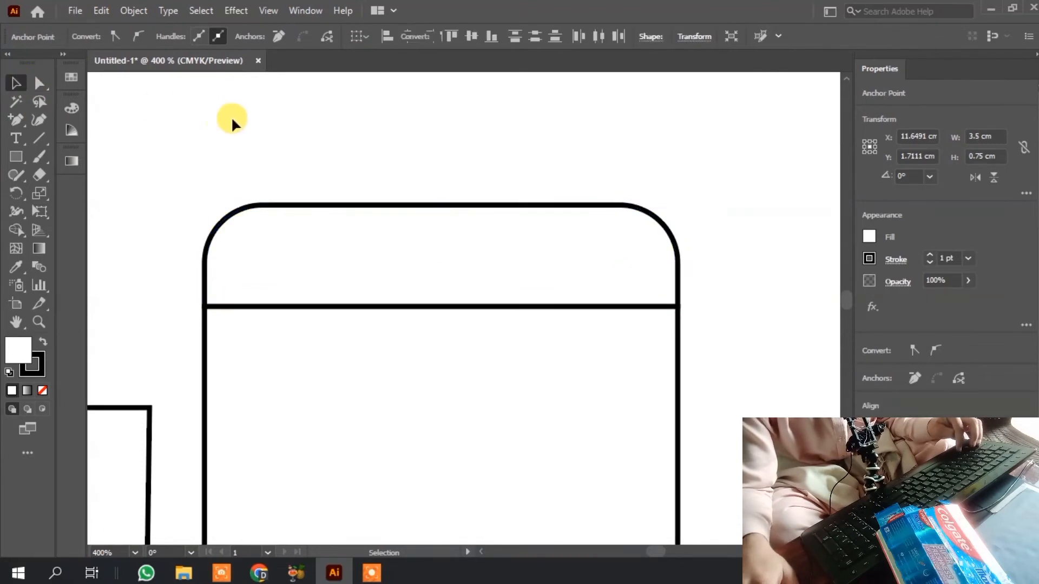
- Duplicate the first panel's side flap onto the top edge of the third panel and flip the copy horizontally
key(ctrl+minus)
key(ctrl+minus)
key(ctrl+minus)
scroll(301, 124, up, 2)
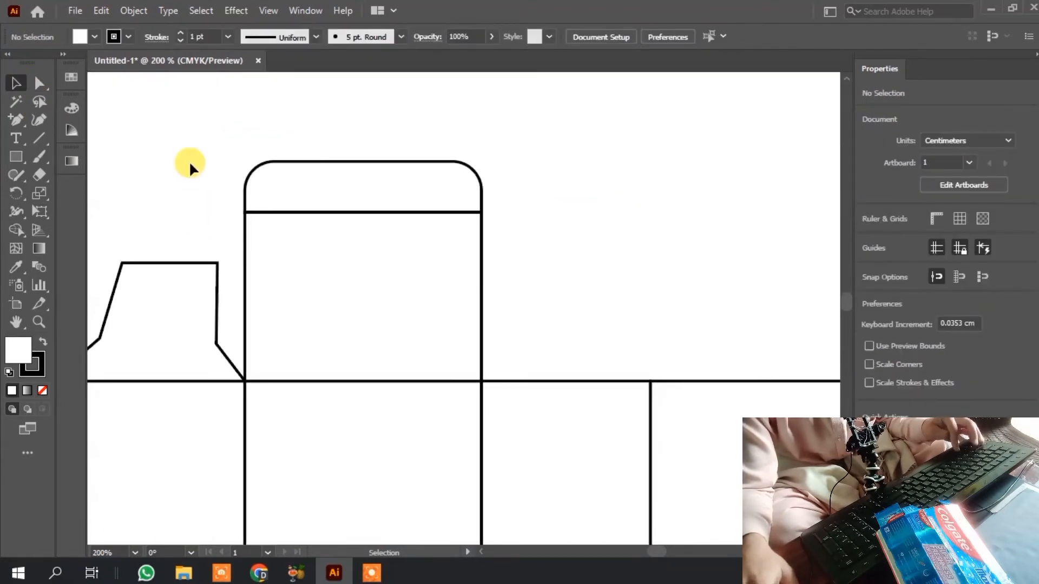
scroll(190, 164, down, 1)
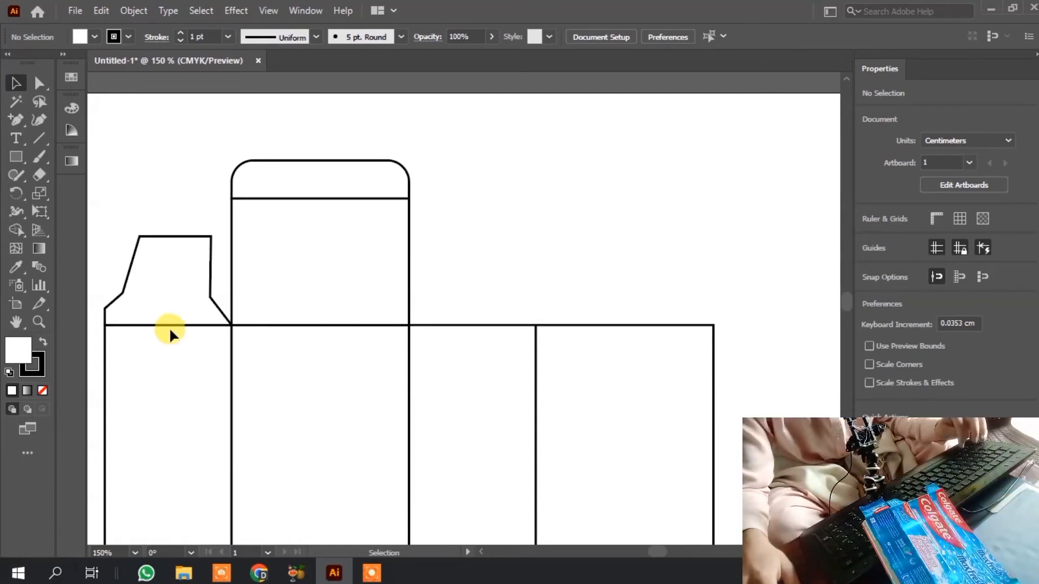
drag(159, 291, 460, 304)
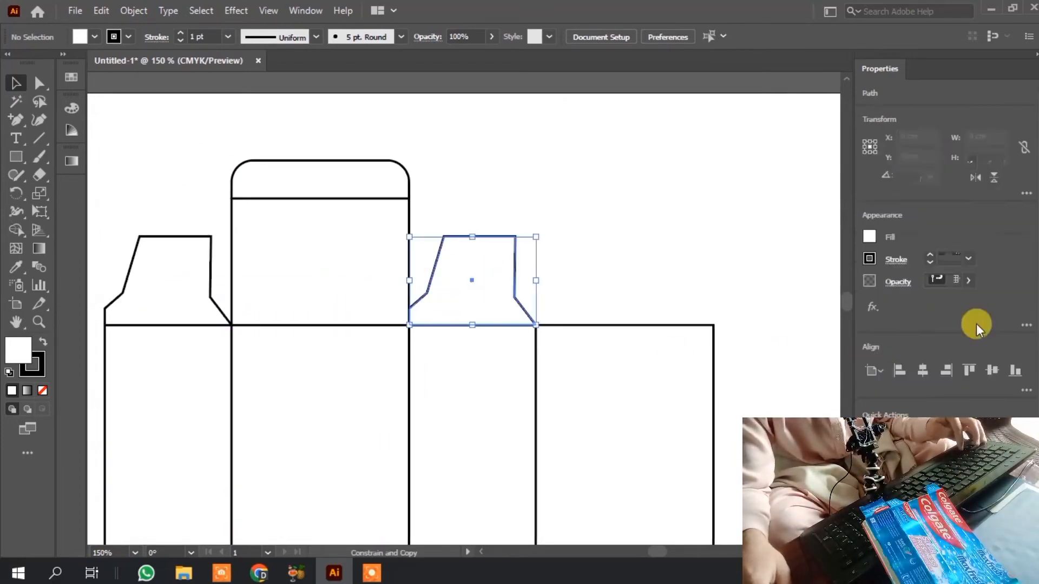
click(981, 180)
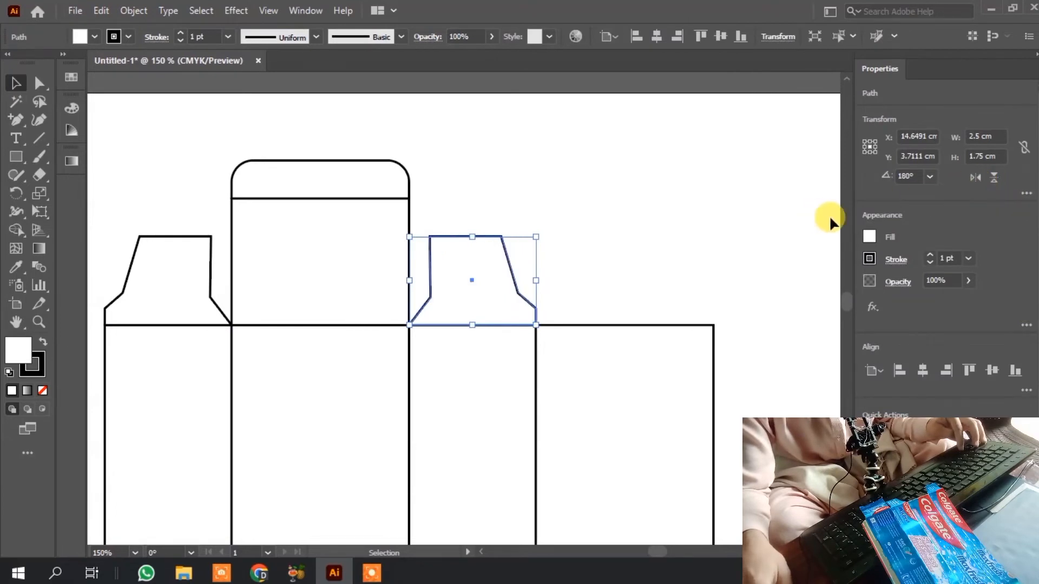
click(404, 339)
scroll(334, 211, down, 3)
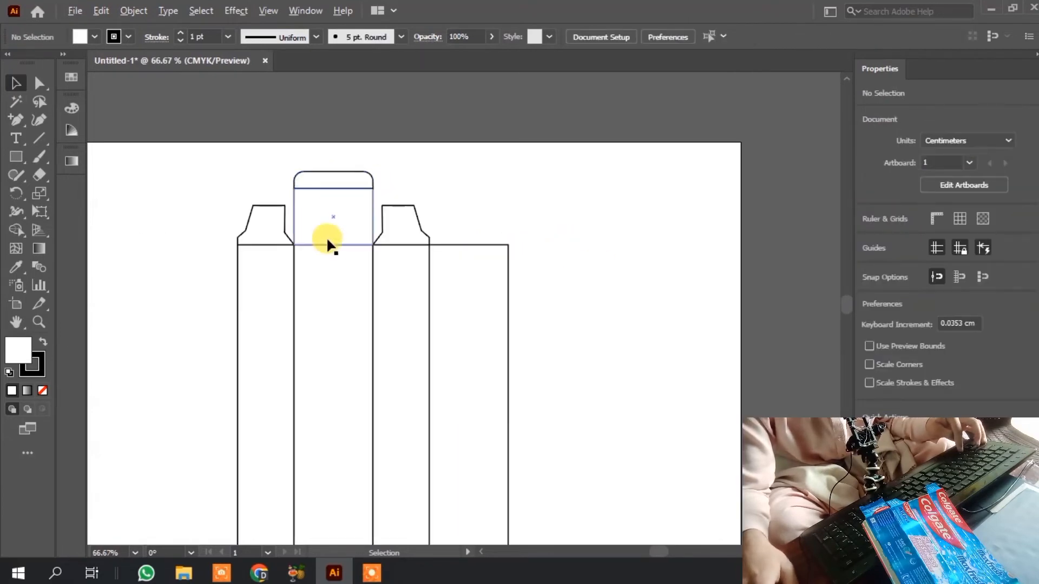
- Duplicate the top flap together with its tuck-in tab to the bottom end of the fourth panel
scroll(297, 277, down, 2)
scroll(296, 363, up, 2)
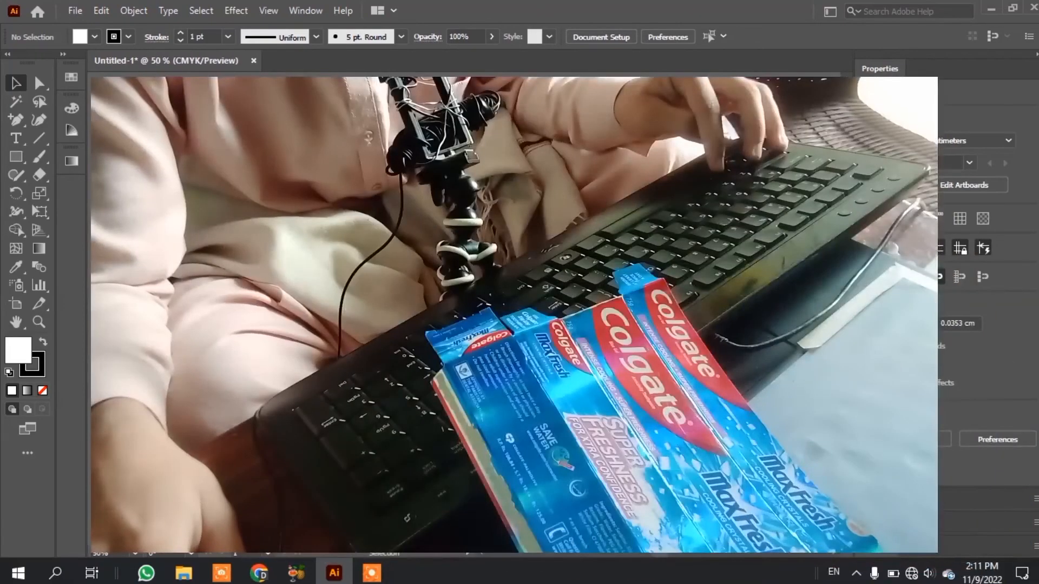
click(296, 362)
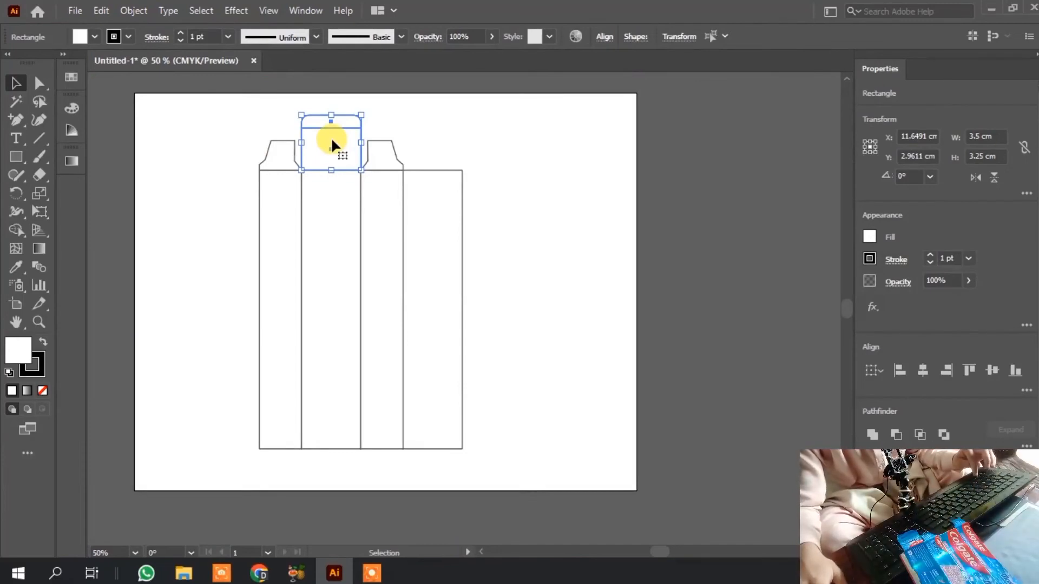
drag(381, 203, 380, 199)
key(ctrl+z)
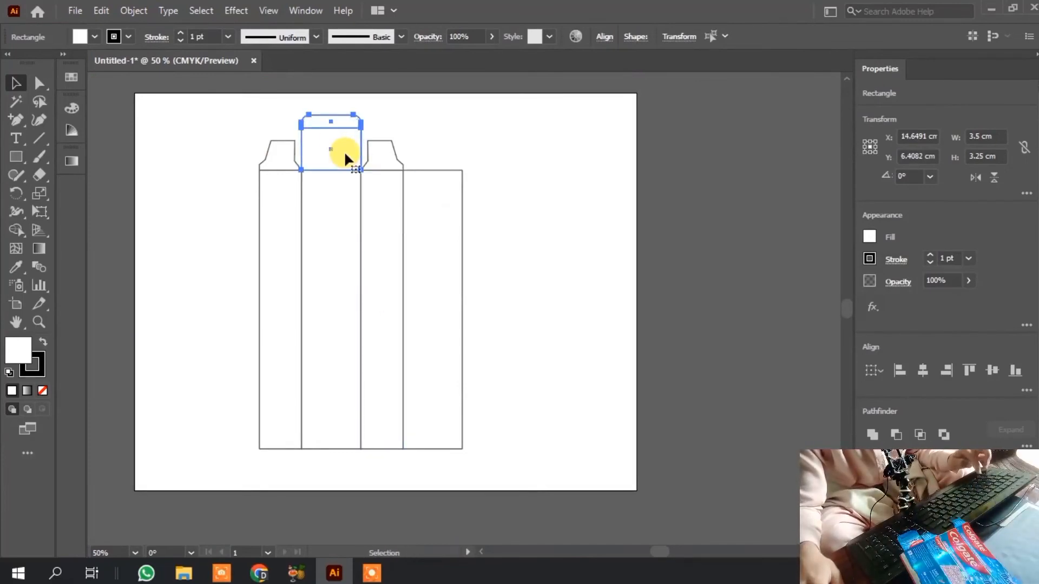
drag(332, 142, 432, 472)
click(507, 437)
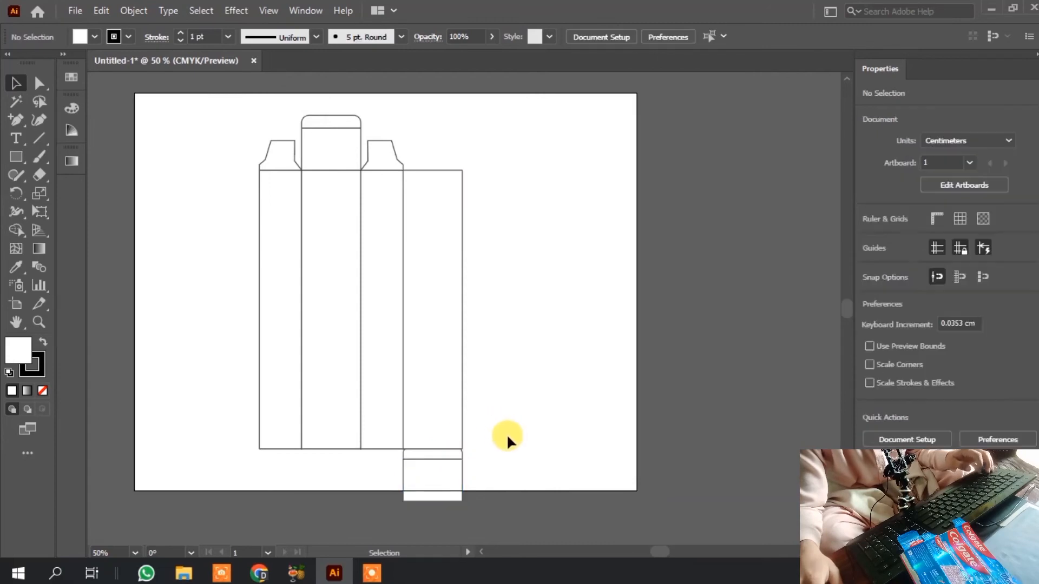
- Flip the copied closure flap and tab vertically and snap them to the fourth panel's bottom edge
click(414, 494)
click(994, 180)
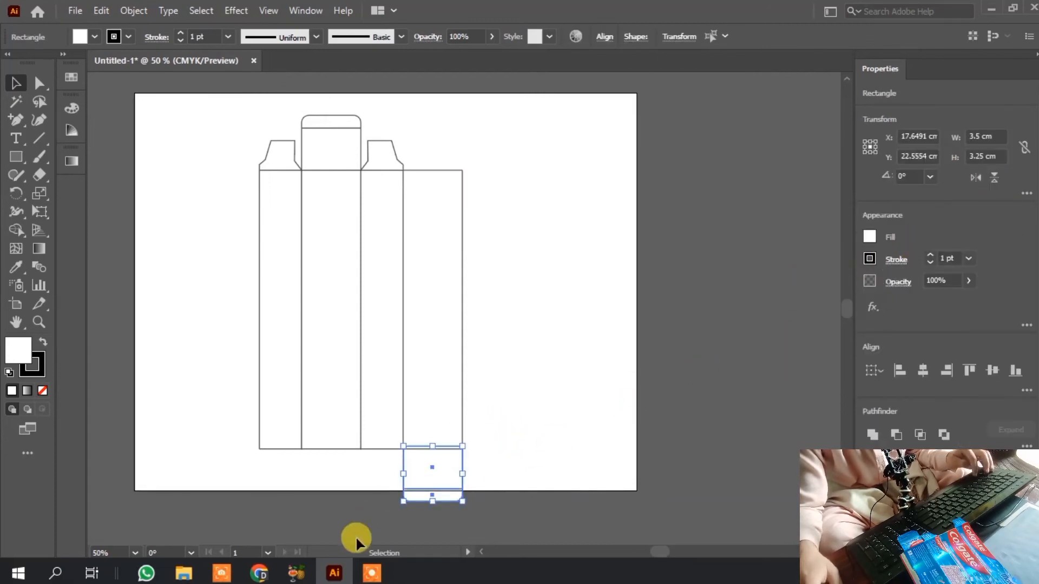
scroll(465, 454, up, 4)
drag(363, 470, 362, 481)
click(475, 365)
- Duplicate both upper side flaps to the bottom edges of the first and third panels and flip the copies vertically
scroll(475, 365, down, 4)
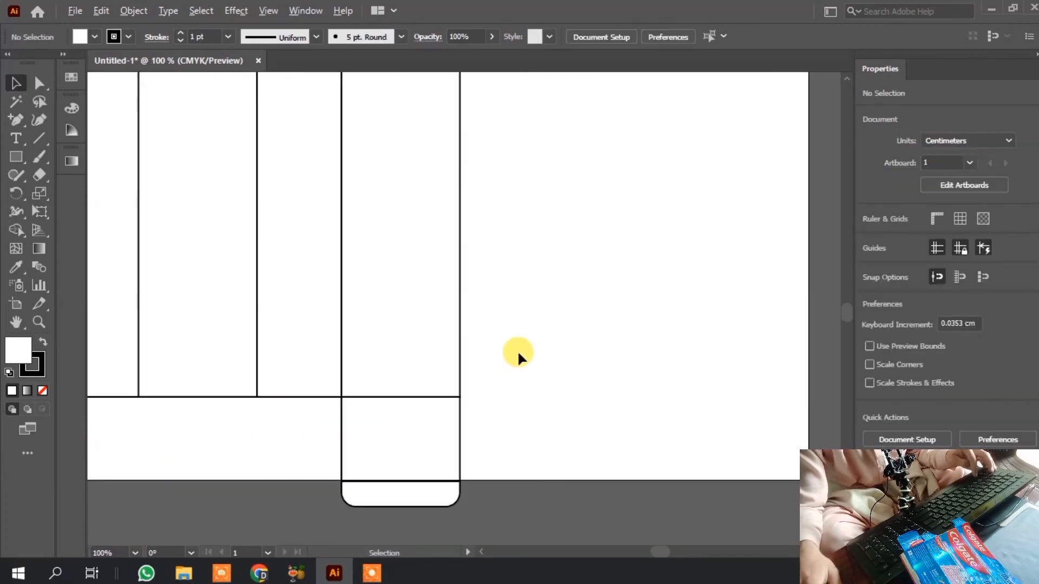
scroll(452, 460, up, 2)
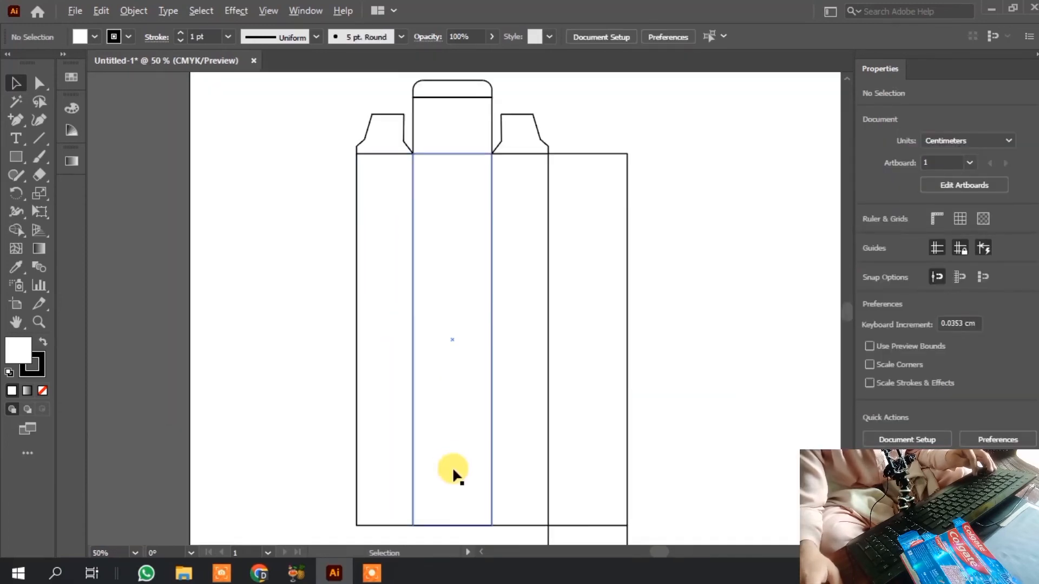
scroll(440, 487, down, 1)
scroll(449, 498, up, 2)
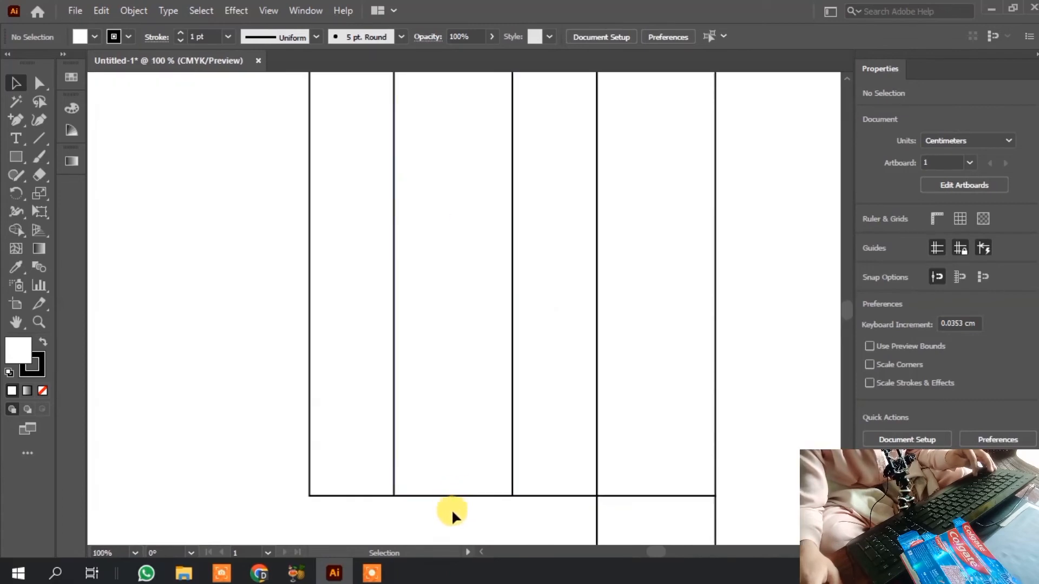
scroll(394, 411, down, 1)
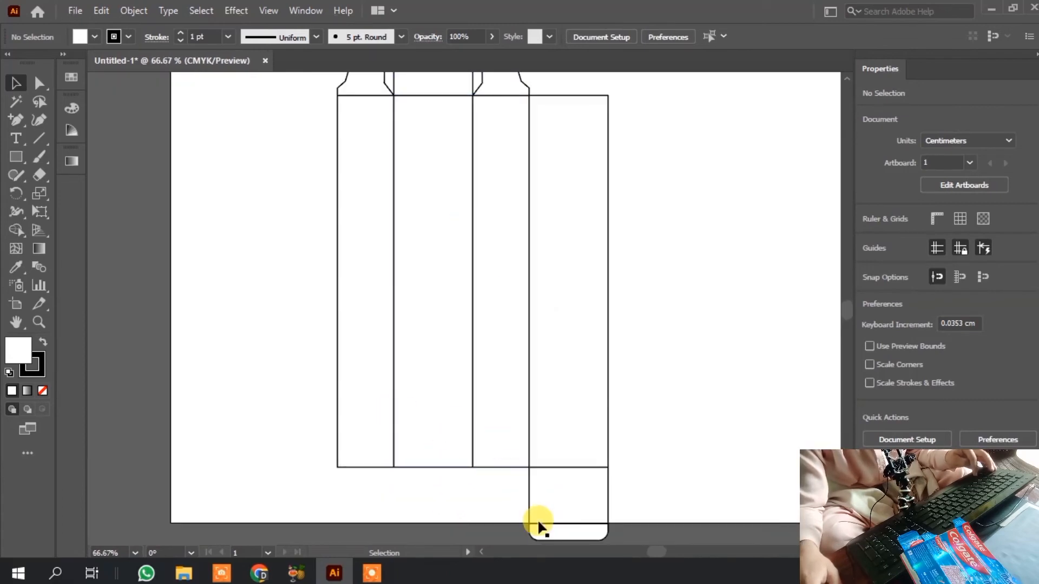
scroll(449, 292, down, 1)
scroll(456, 124, up, 1)
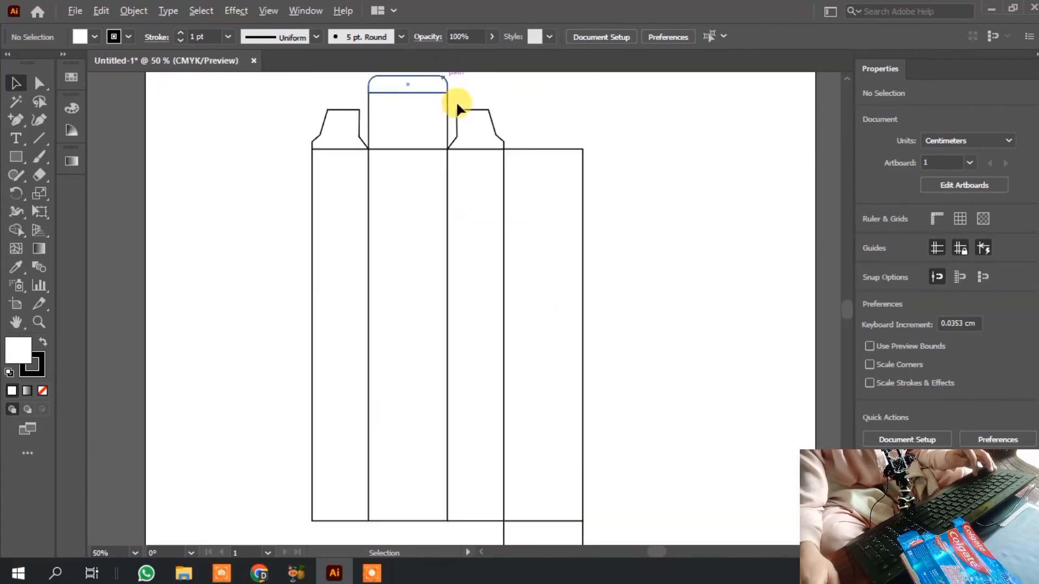
click(497, 152)
shift+click(345, 131)
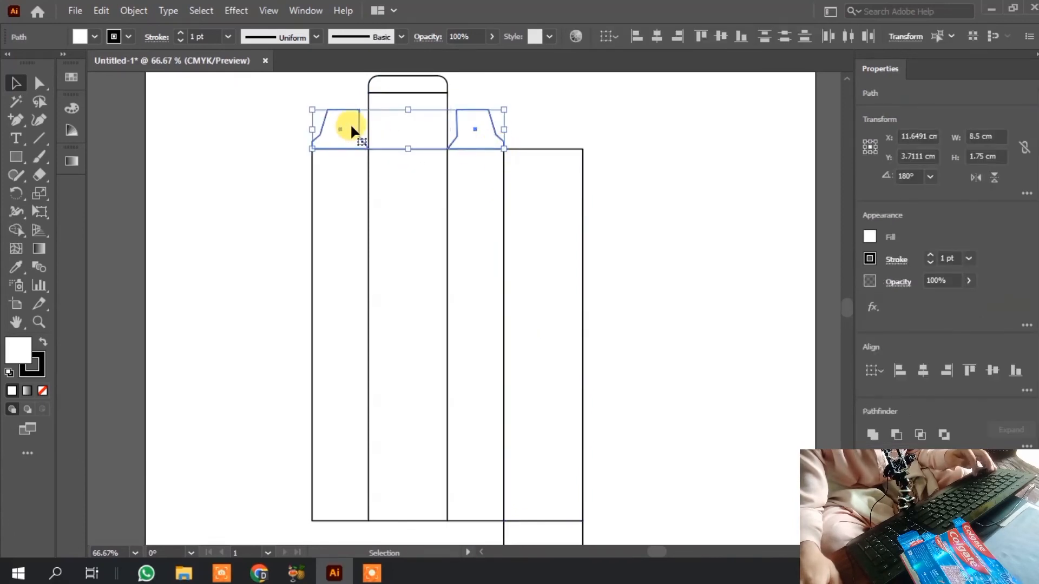
scroll(349, 130, down, 1)
drag(352, 129, 356, 433)
click(996, 183)
click(602, 329)
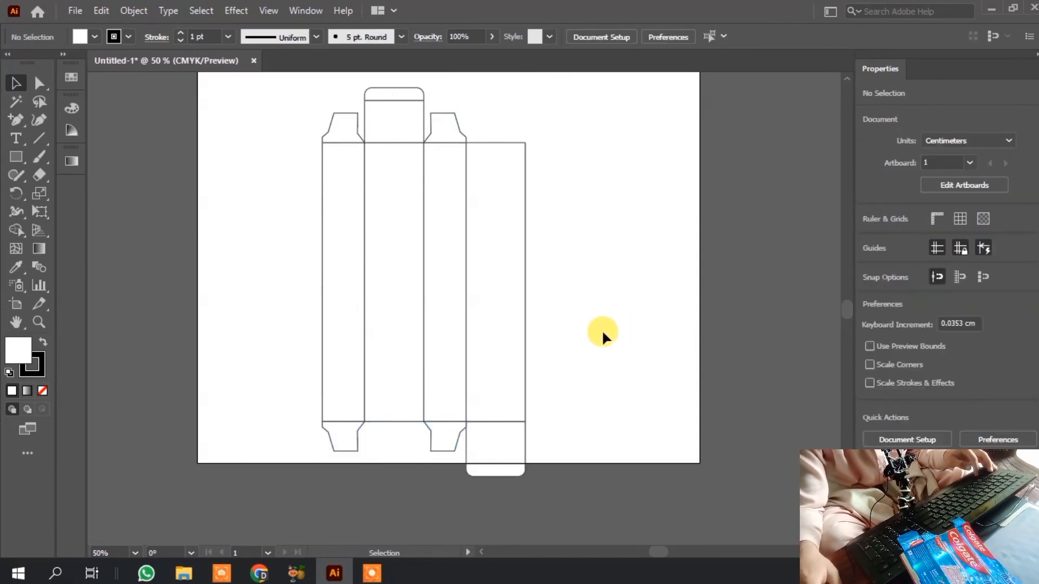
- Extend the artboard's bottom edge downward to enclose the fourth panel's lower closure flap and tab
scroll(551, 314, down, 1)
scroll(495, 402, up, 2)
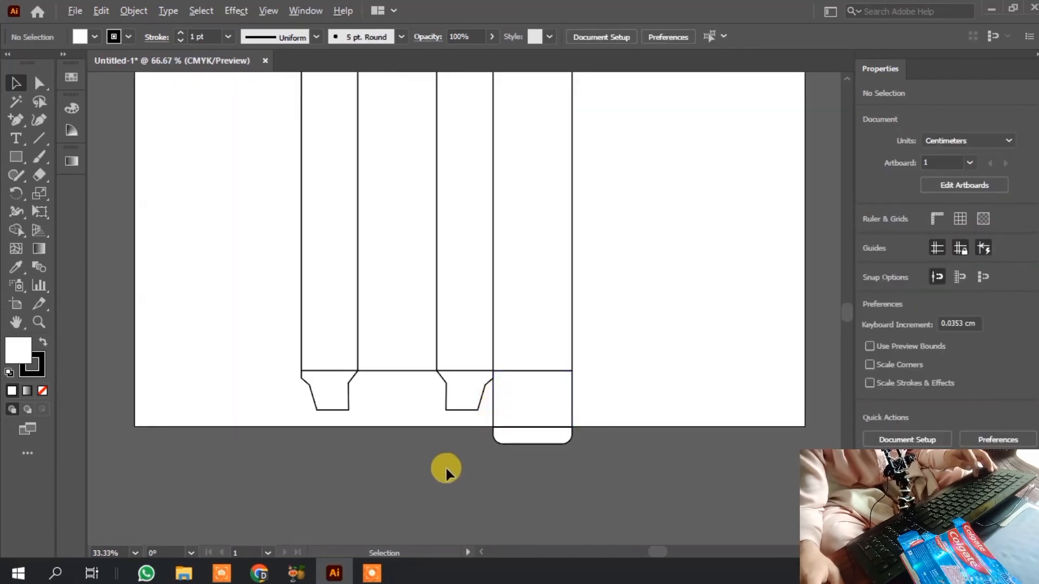
scroll(410, 463, down, 1)
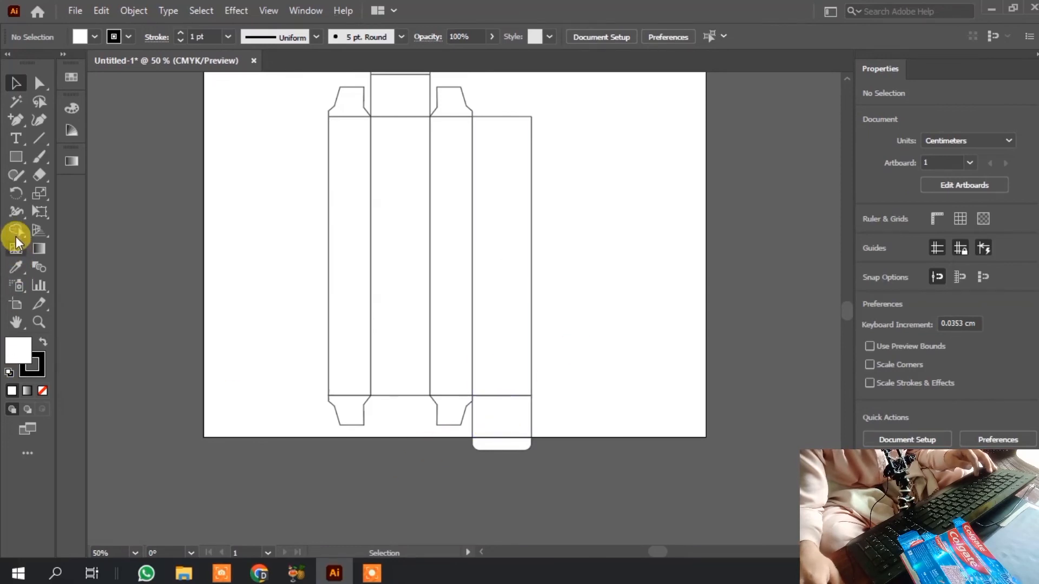
click(19, 304)
drag(457, 439, 455, 467)
click(16, 84)
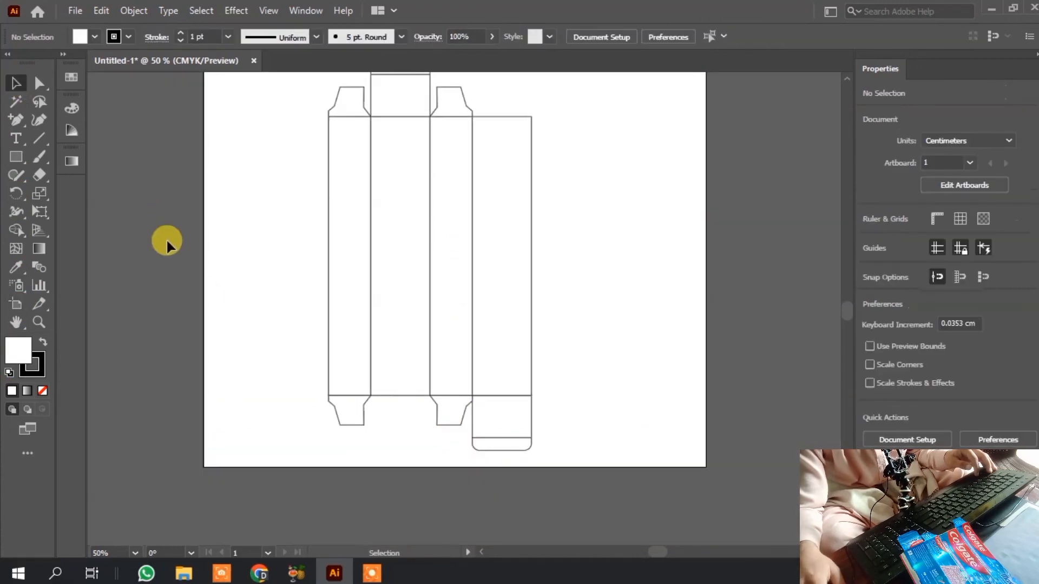
scroll(218, 349, down, 1)
scroll(262, 168, up, 1)
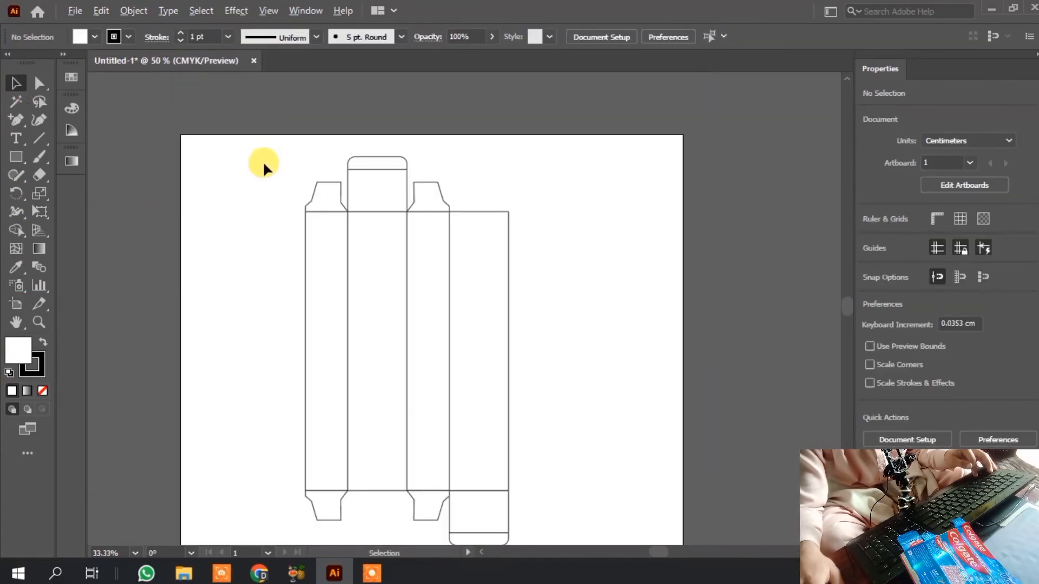
scroll(259, 200, down, 1)
scroll(258, 285, up, 1)
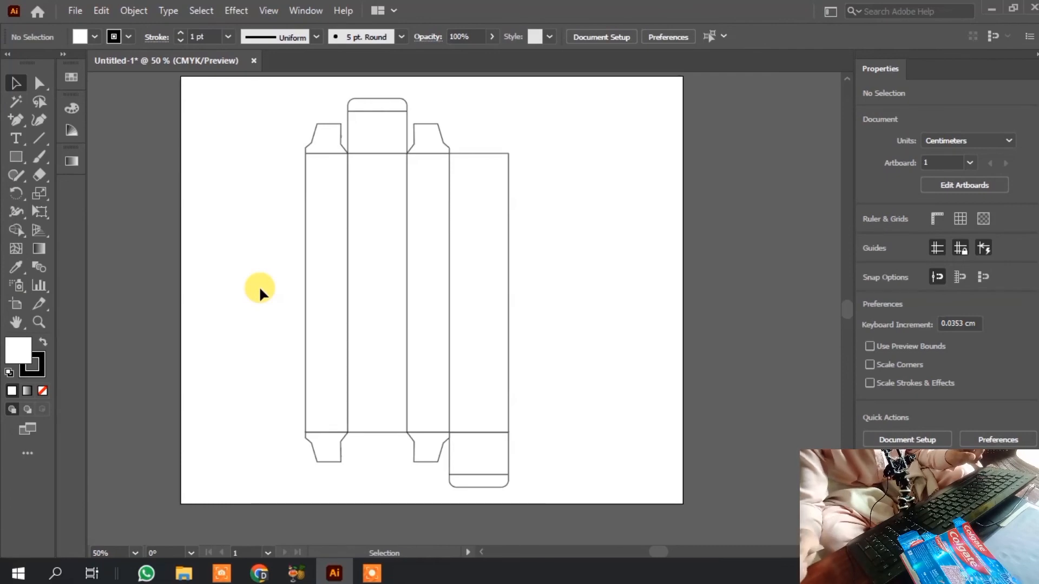